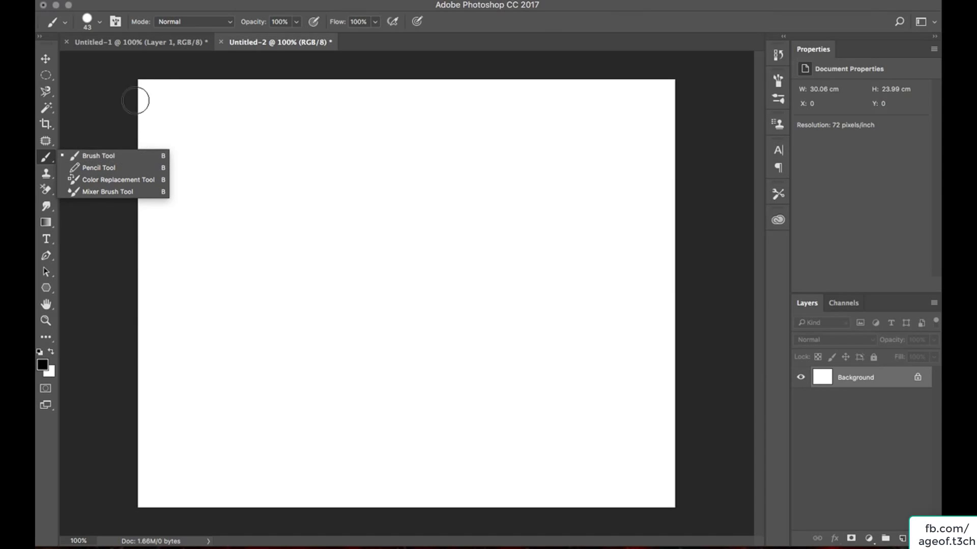
With the Brush tool, try the 74 px leaf and other textured tips, and settle on the hard round tip with 100% hardness.
left_click(91, 160)
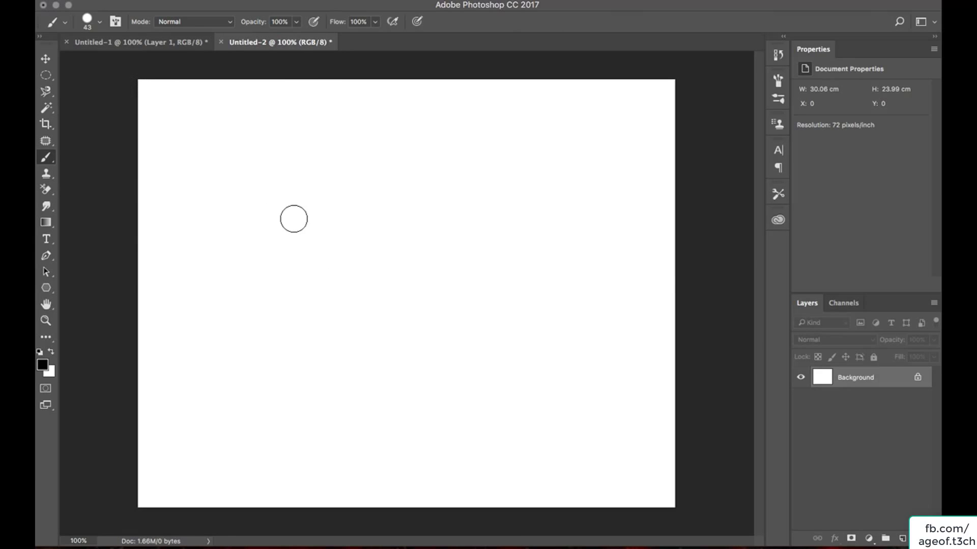
left_click(101, 22)
right_click(359, 231)
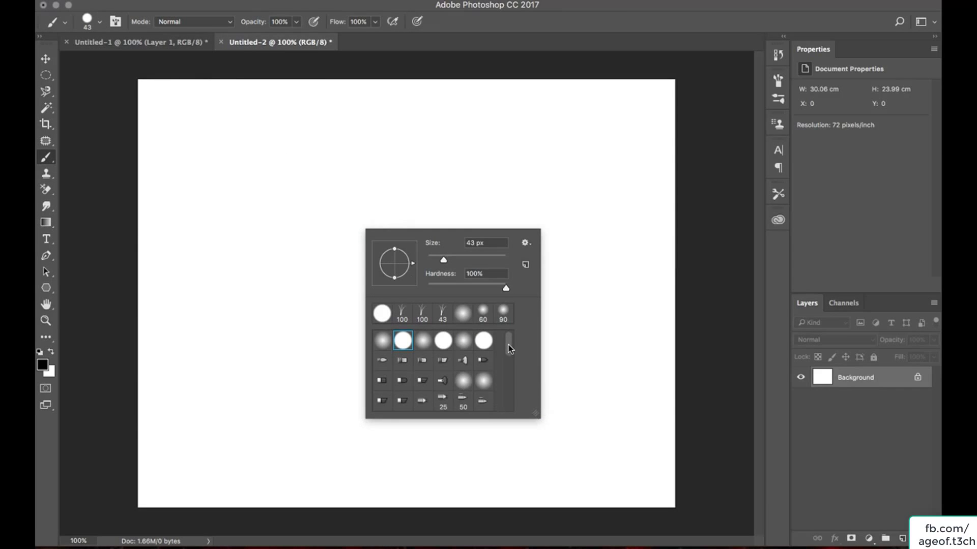
left_click_drag(508, 344, 509, 397)
left_click(383, 376)
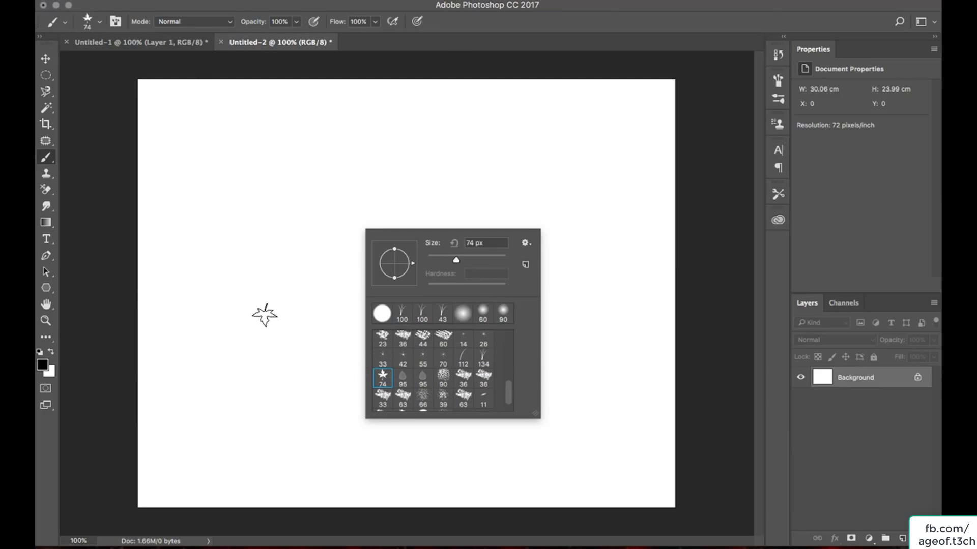
left_click(404, 360)
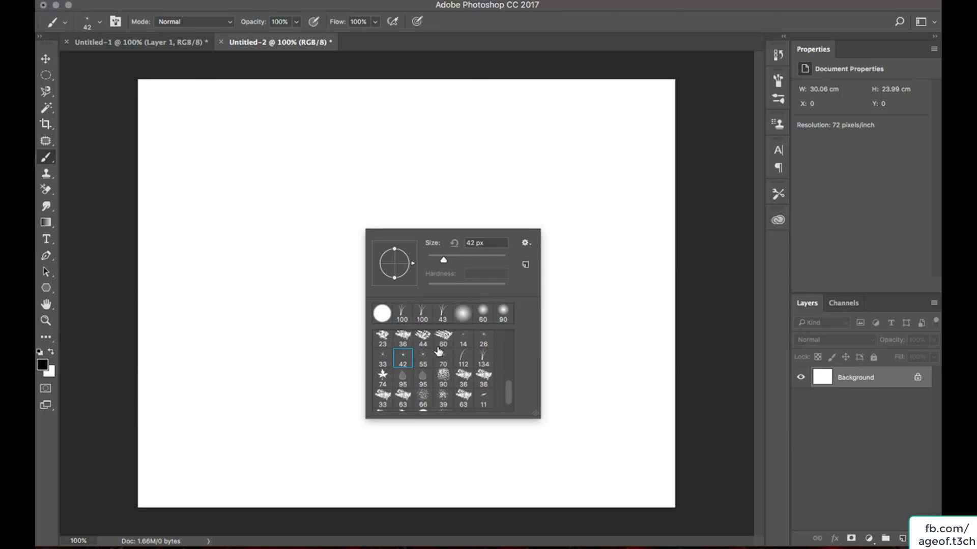
left_click(422, 336)
left_click_drag(511, 389, 513, 340)
left_click(400, 347)
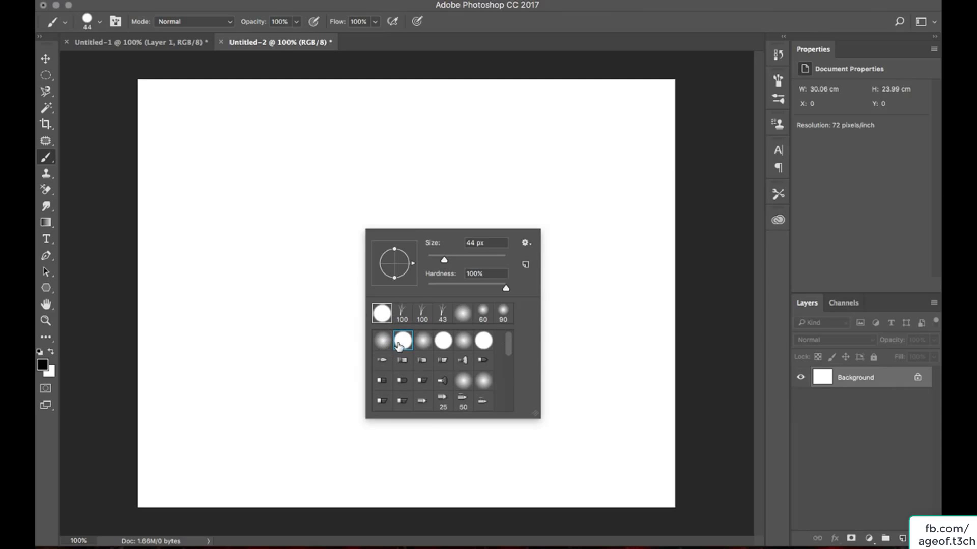
Set the foreground color to a bright cyan.
left_click(43, 364)
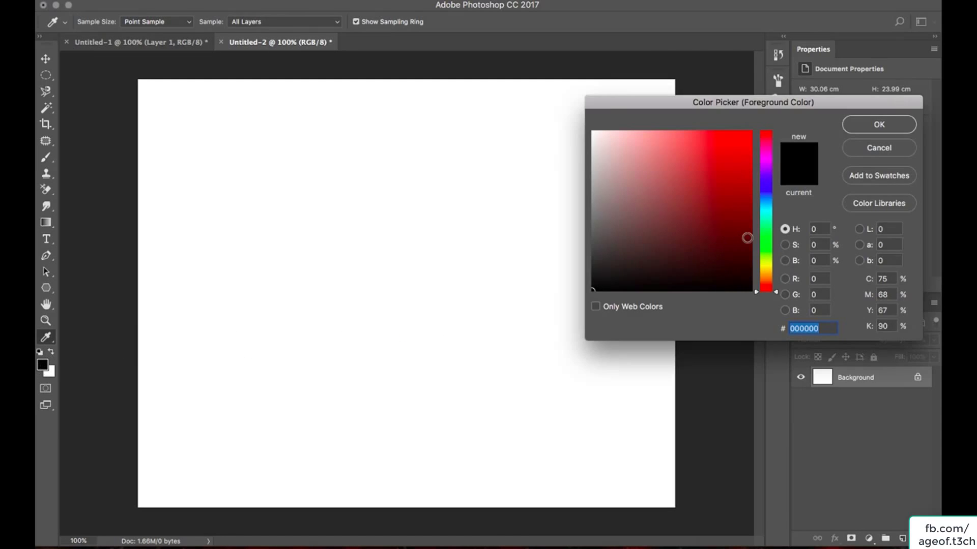
left_click_drag(763, 214, 764, 210)
left_click(710, 159)
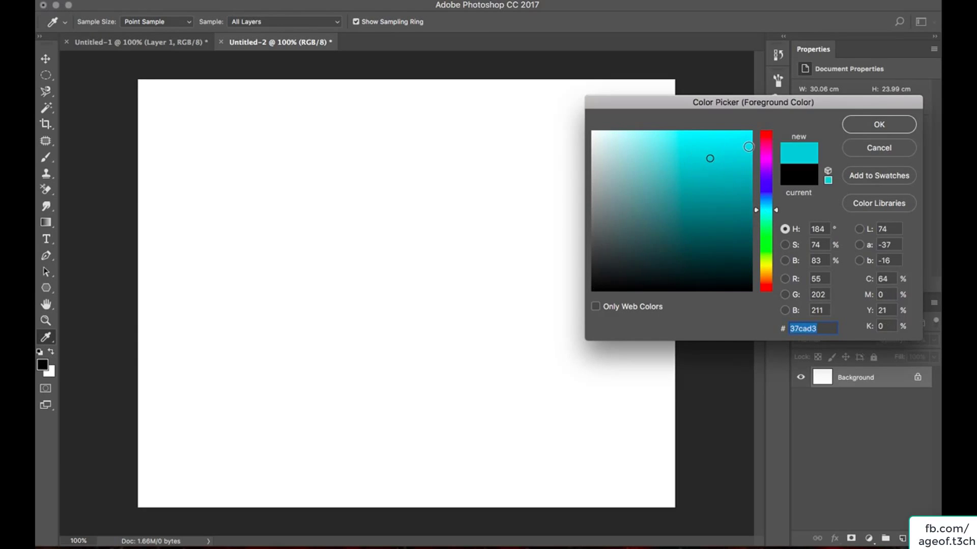
left_click(869, 127)
Paint one vertical stroke with the hard round 44 px tip and one with the soft round tip, and undo both.
right_click(238, 171)
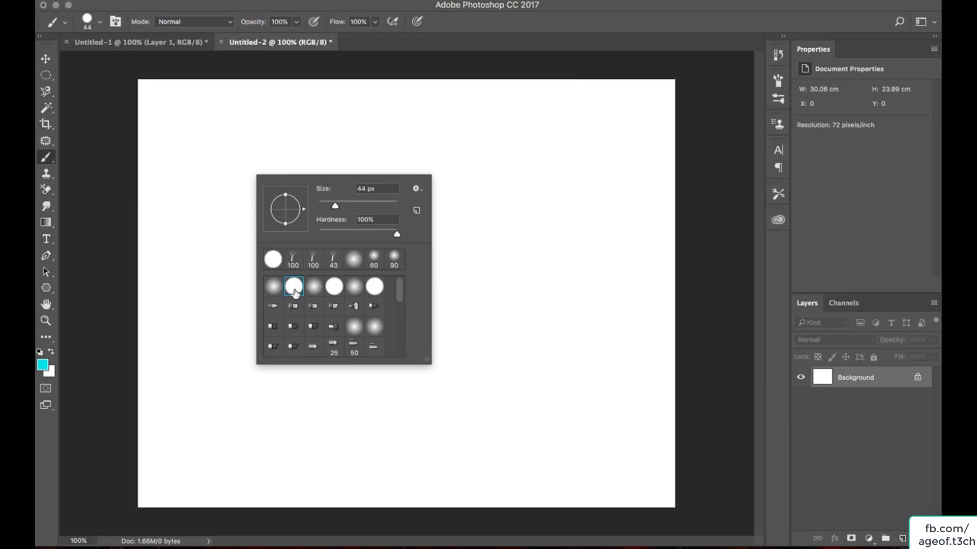
mouse_move(212, 123)
left_mouse_down()
mouse_move(227, 214)
mouse_move(225, 372)
left_mouse_up()
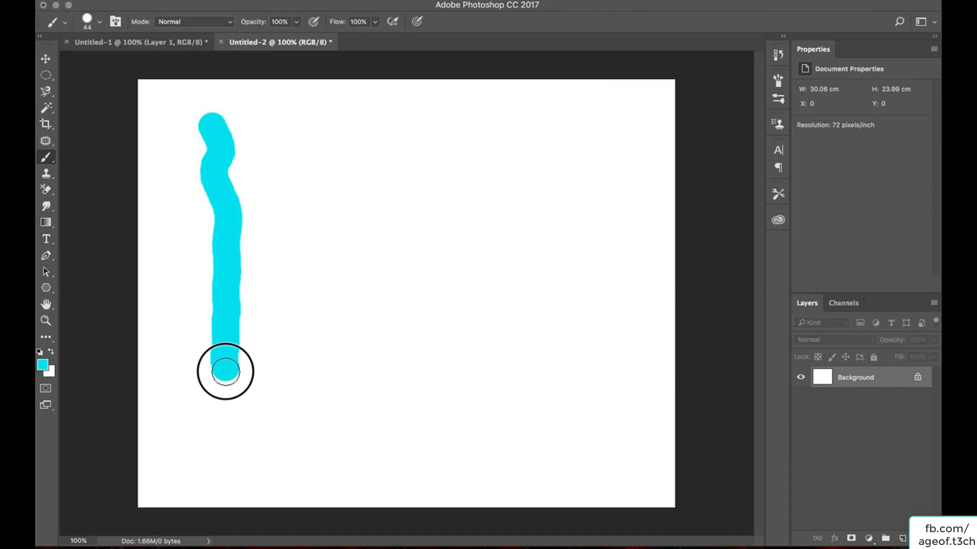
right_click(282, 228)
left_click(304, 341)
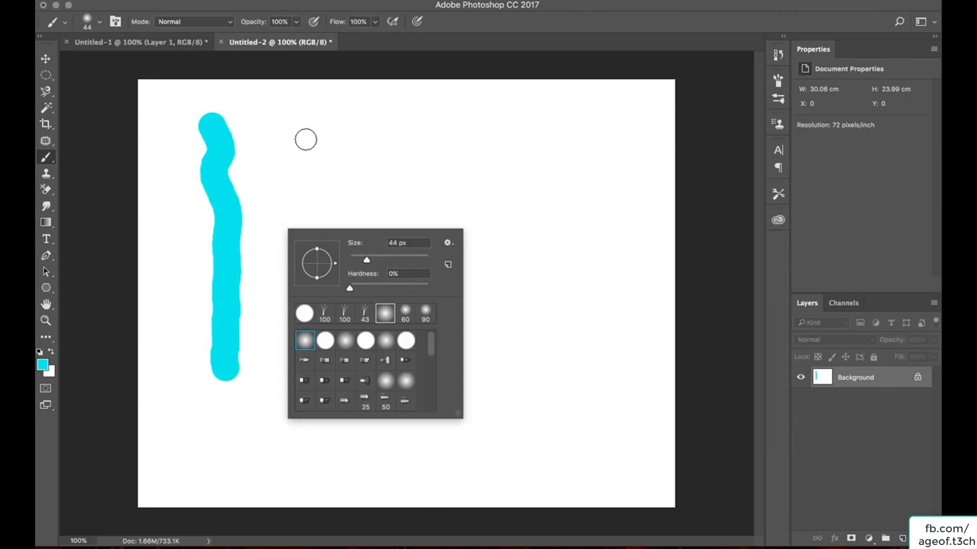
left_click_drag(307, 130, 331, 347)
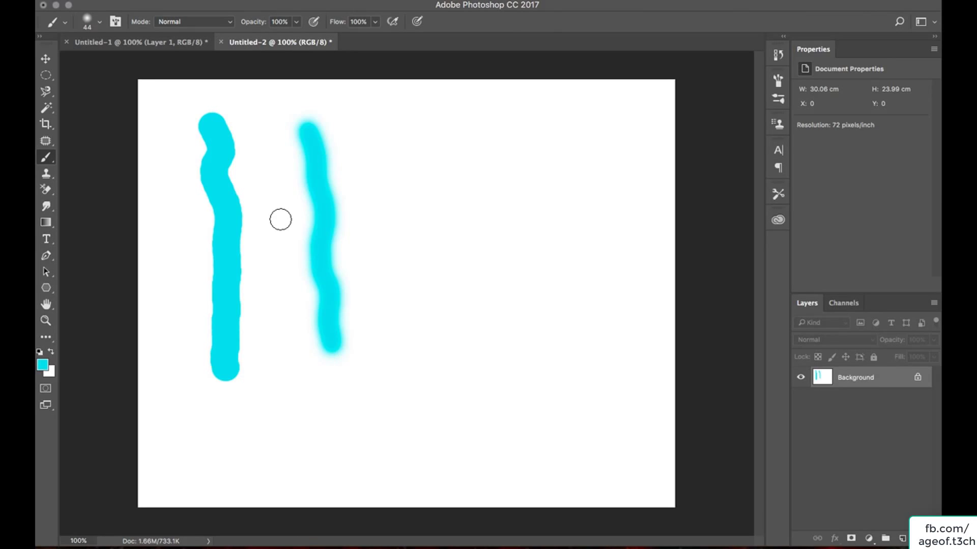
key("ctrl+alt+z")
key("ctrl+alt+z")
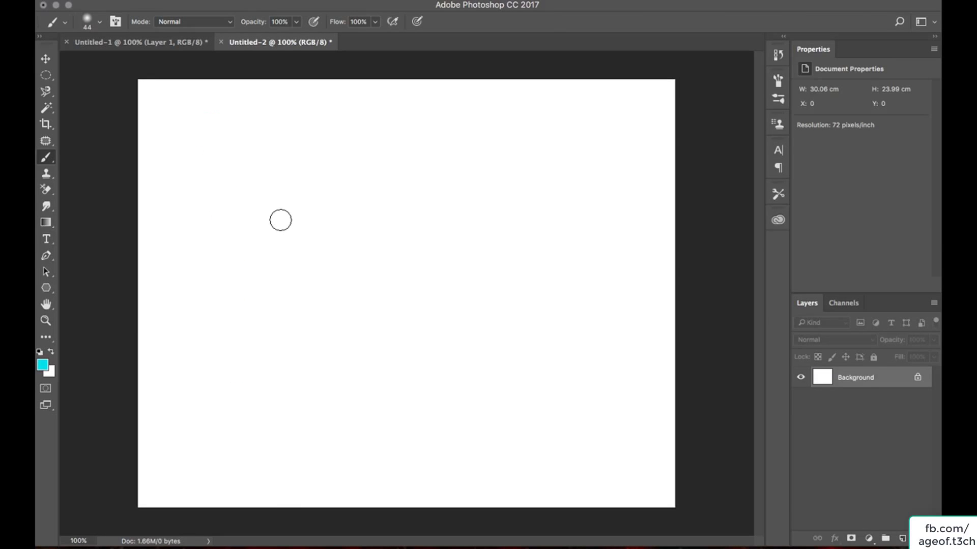
Select the soft round brush tip and set its size to 35 px.
right_click(280, 220)
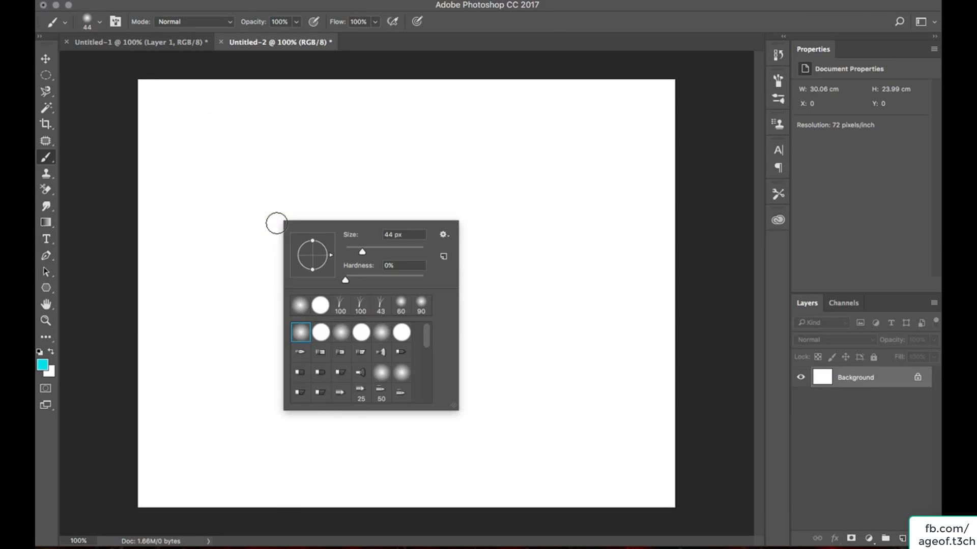
left_click(299, 335)
mouse_move(362, 255)
left_mouse_down()
mouse_move(395, 253)
mouse_move(358, 255)
left_mouse_up()
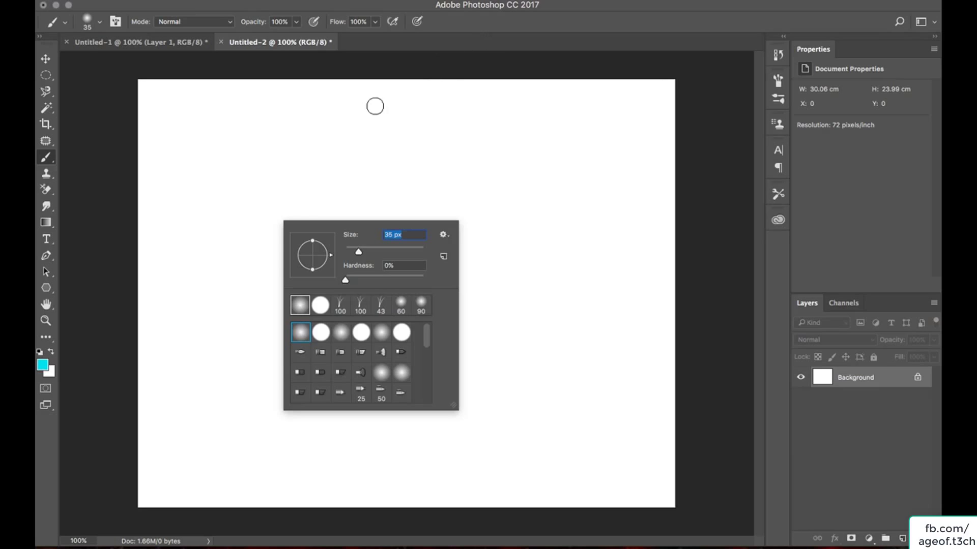
left_click(303, 8)
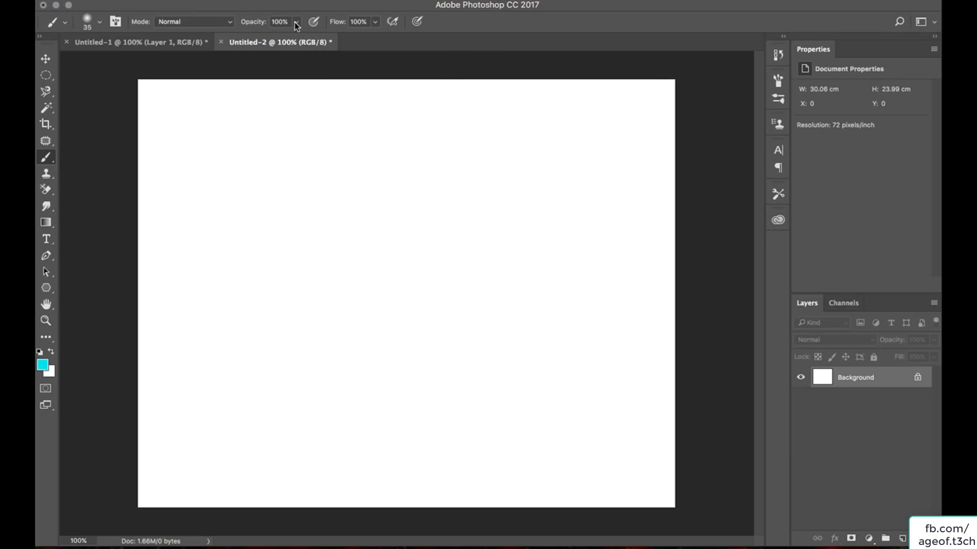
left_click(296, 23)
left_click(295, 23)
Select the hard round tip at 35 px and paint a long, roughly vertical cyan stroke near the canvas's left edge.
right_click(50, 163)
left_click(87, 159)
right_click(220, 160)
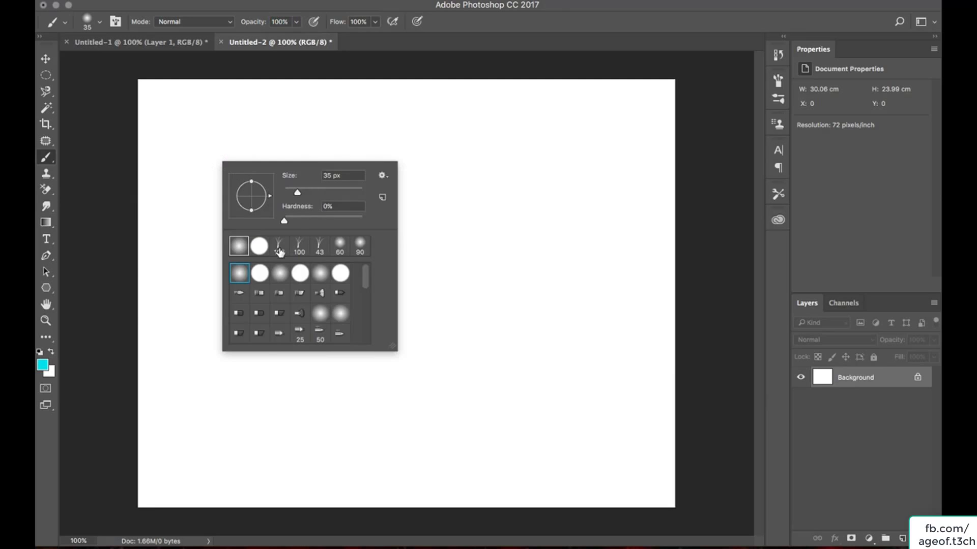
left_click(258, 245)
left_click(185, 114)
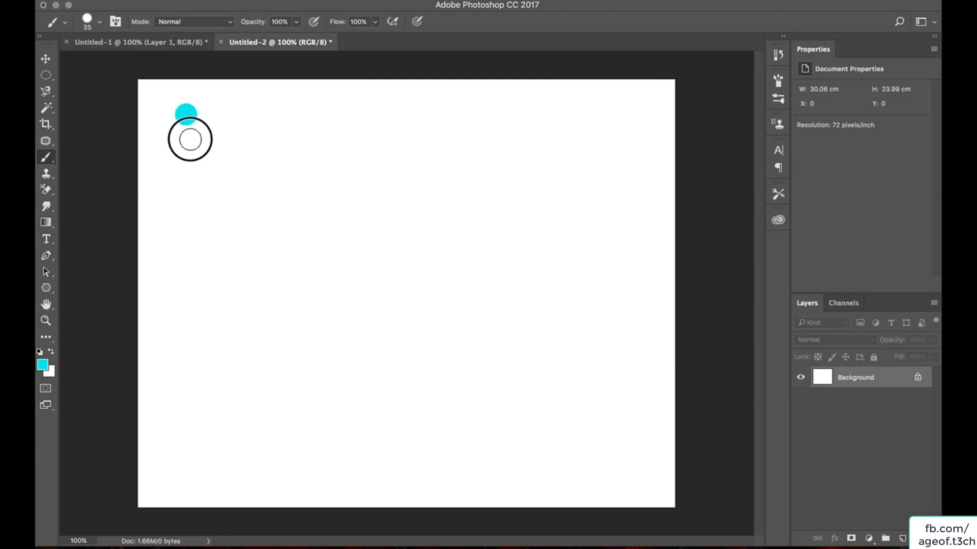
left_click_drag(190, 140, 215, 338)
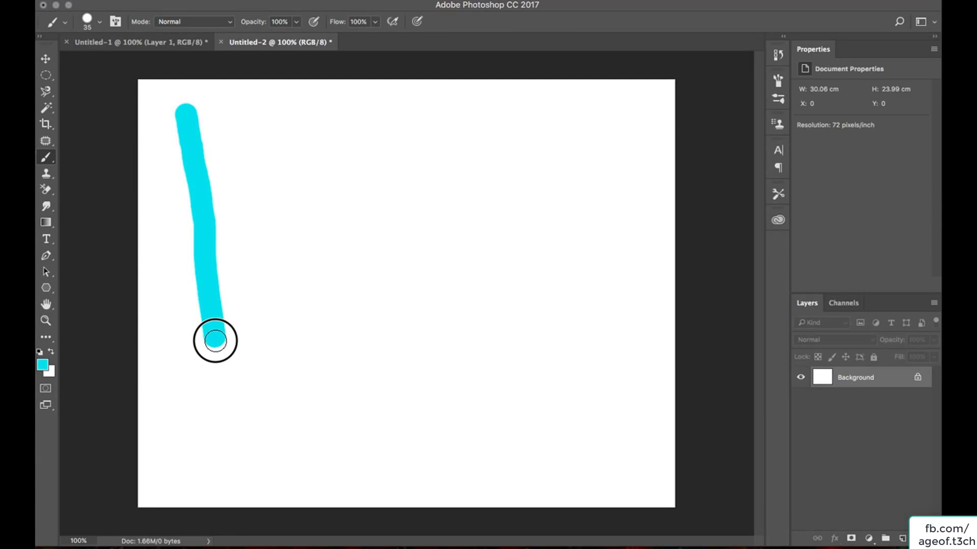
Set the brush opacity to 38% and paint a second, slanting cyan stroke to the right of the first.
left_click(297, 24)
left_click_drag(295, 35, 259, 35)
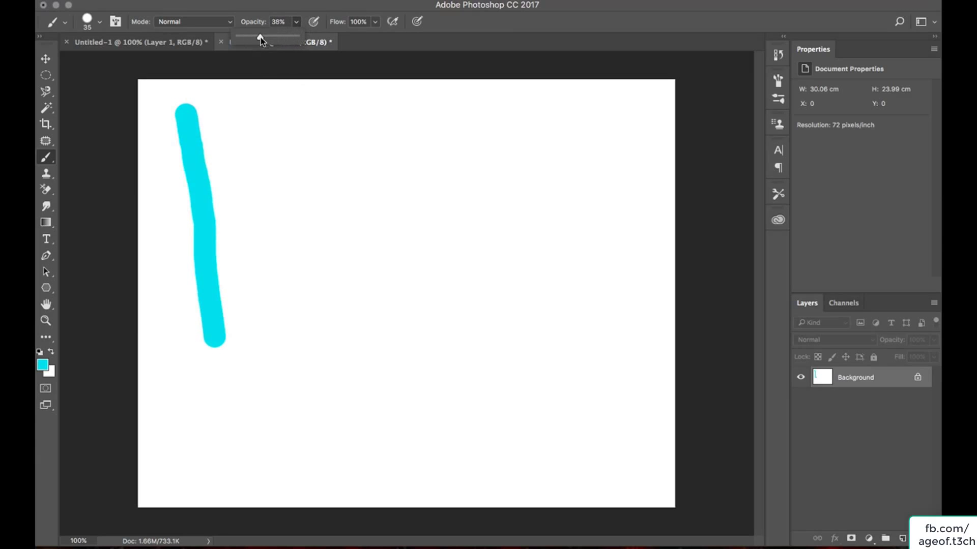
left_click_drag(275, 111, 306, 288)
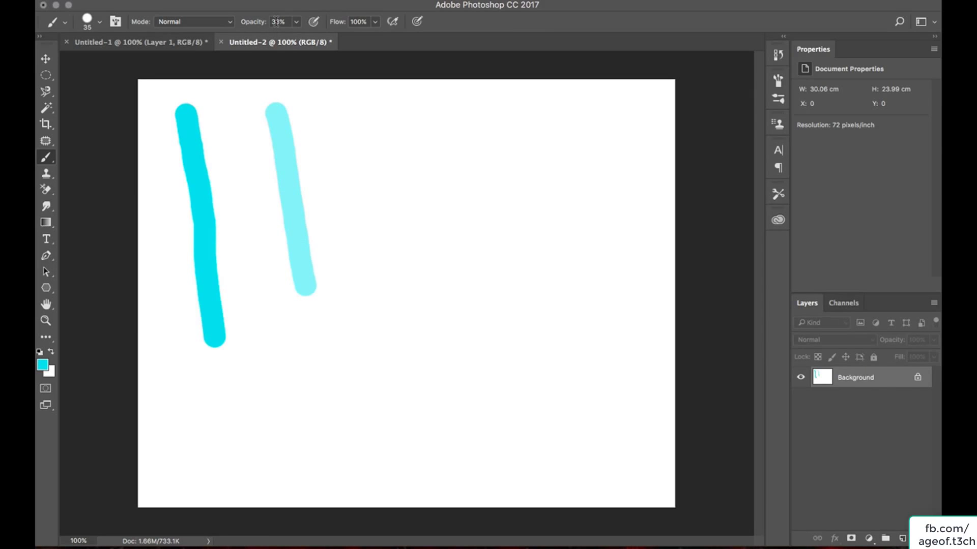
Draw a thin cyan zigzag line with the Pencil tool at 1 px, to the right of the two brush strokes.
right_click(45, 157)
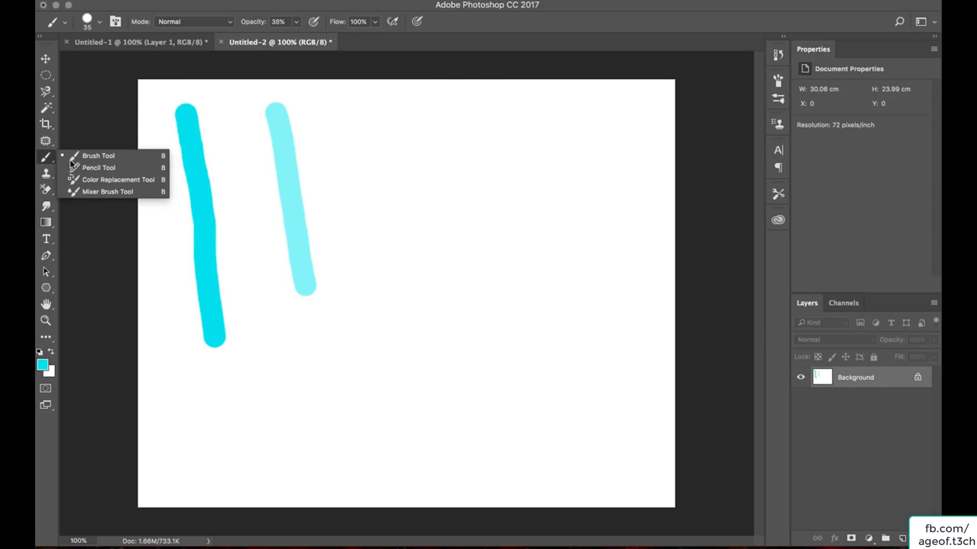
left_click(116, 167)
mouse_move(407, 159)
left_mouse_down()
mouse_move(462, 177)
mouse_move(424, 197)
mouse_move(438, 284)
left_mouse_up()
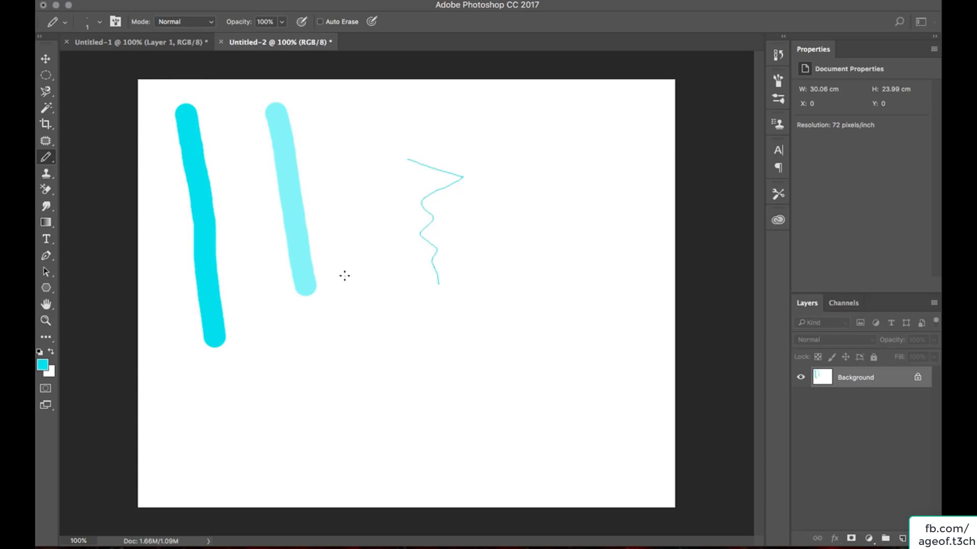
Return to the Brush tool and choose the first 100 px grass tip among the recent brushes.
right_click(330, 159)
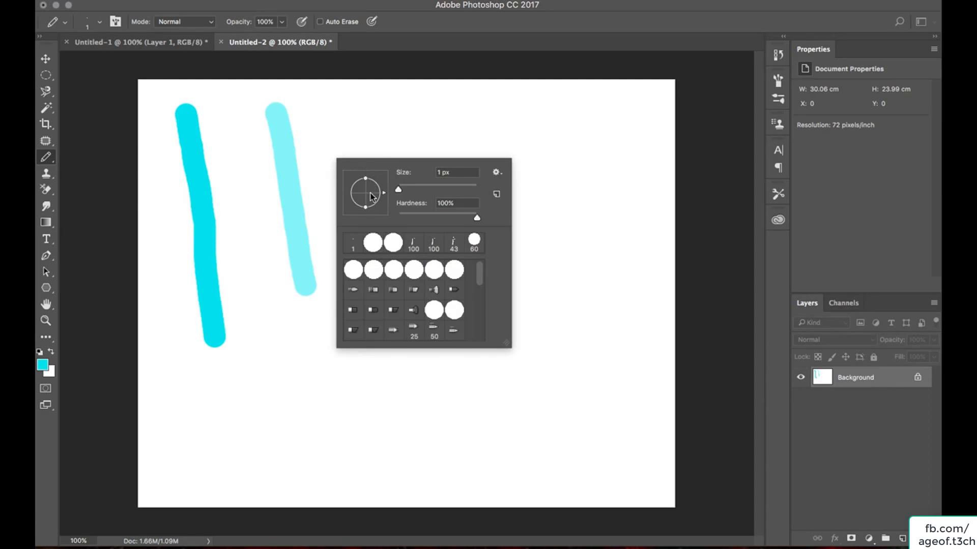
left_click(47, 158)
right_click(47, 157)
left_click(94, 155)
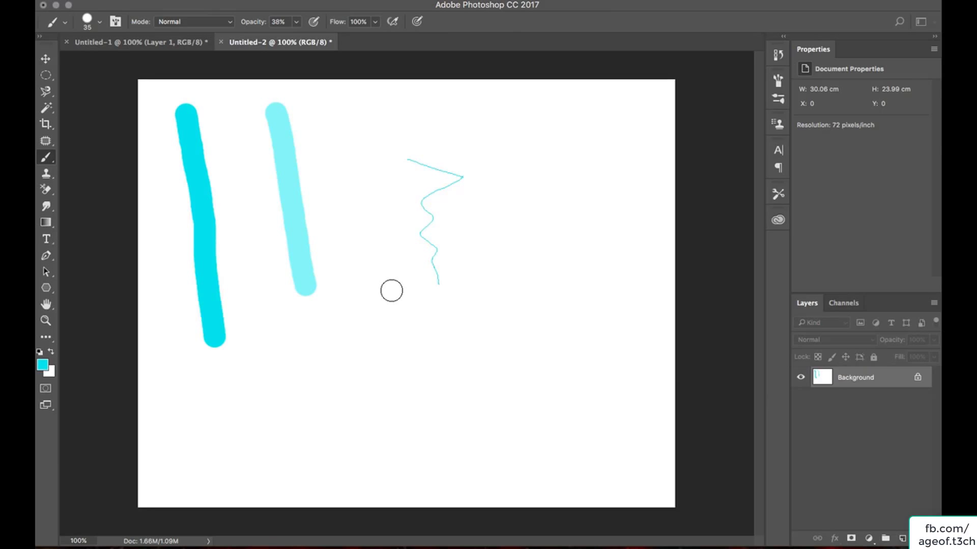
right_click(346, 277)
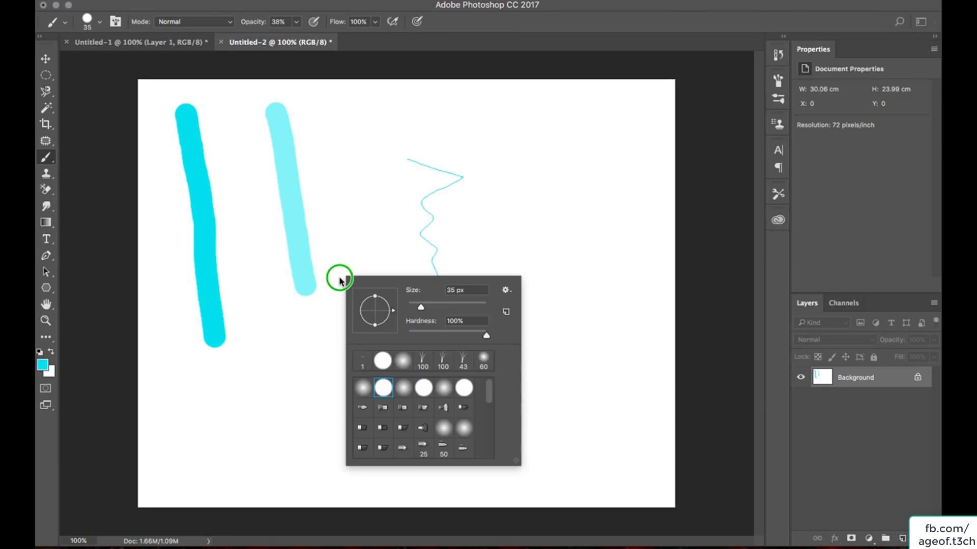
left_click(424, 364)
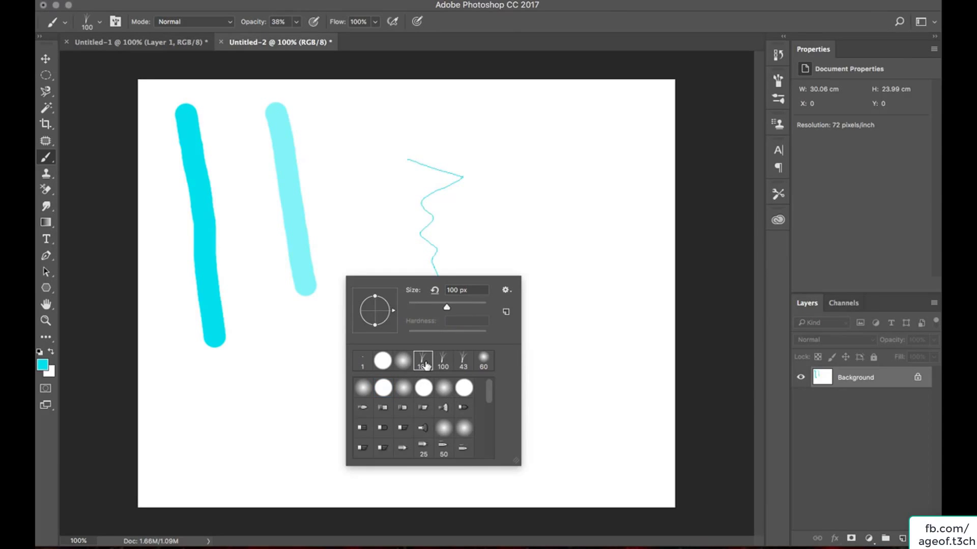
Set the foreground color to a bright green.
left_click(43, 364)
left_click(766, 235)
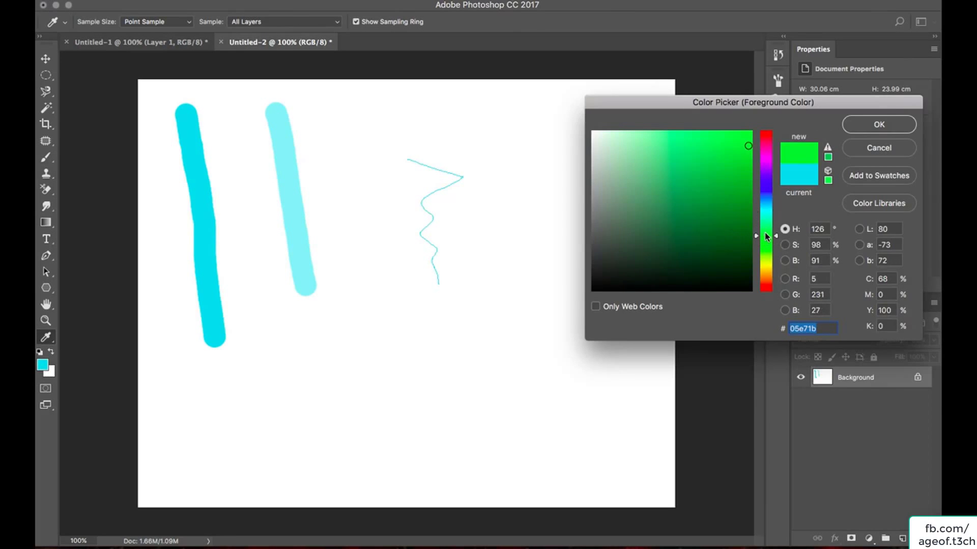
left_click(726, 152)
left_click(854, 126)
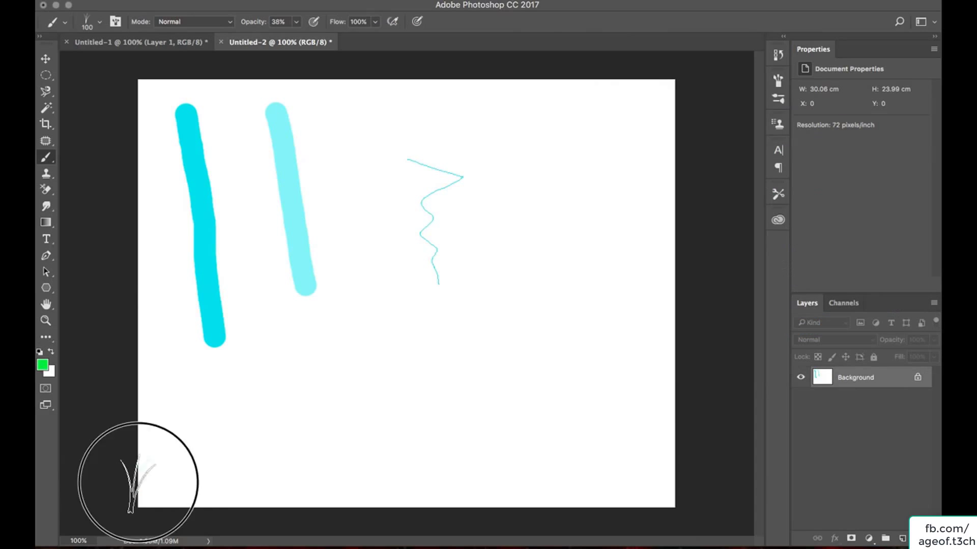
Paint grass along the canvas's lower edge at 38% opacity, and undo it.
mouse_move(136, 475)
left_mouse_down()
mouse_move(288, 490)
mouse_move(351, 479)
mouse_move(222, 475)
mouse_move(322, 475)
mouse_move(371, 482)
mouse_move(411, 513)
mouse_move(561, 509)
mouse_move(511, 498)
mouse_move(662, 473)
mouse_move(355, 471)
mouse_move(216, 437)
mouse_move(124, 433)
left_mouse_up()
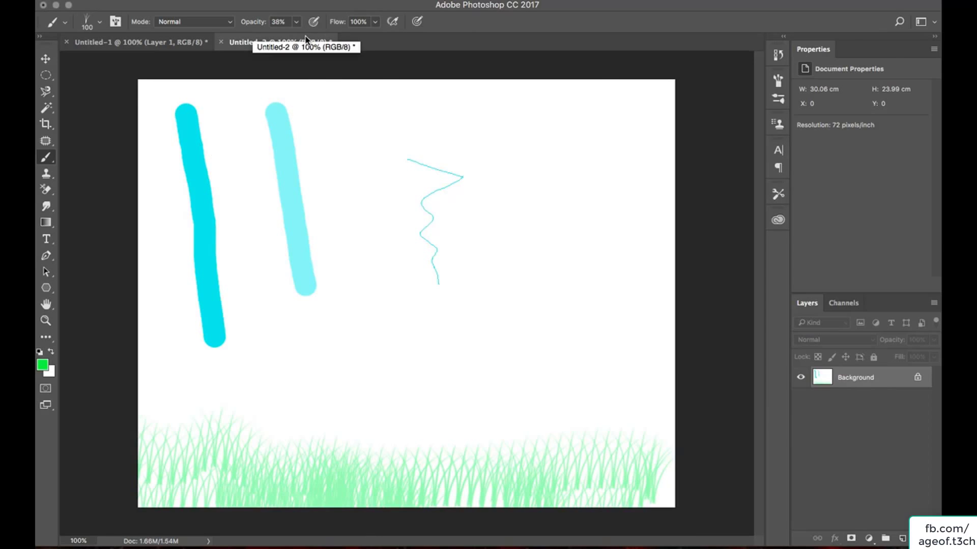
key("ctrl+z")
Set the brush opacity to 100% and paint green grass across the whole lower edge of the canvas.
left_click(296, 23)
left_click_drag(296, 39, 366, 43)
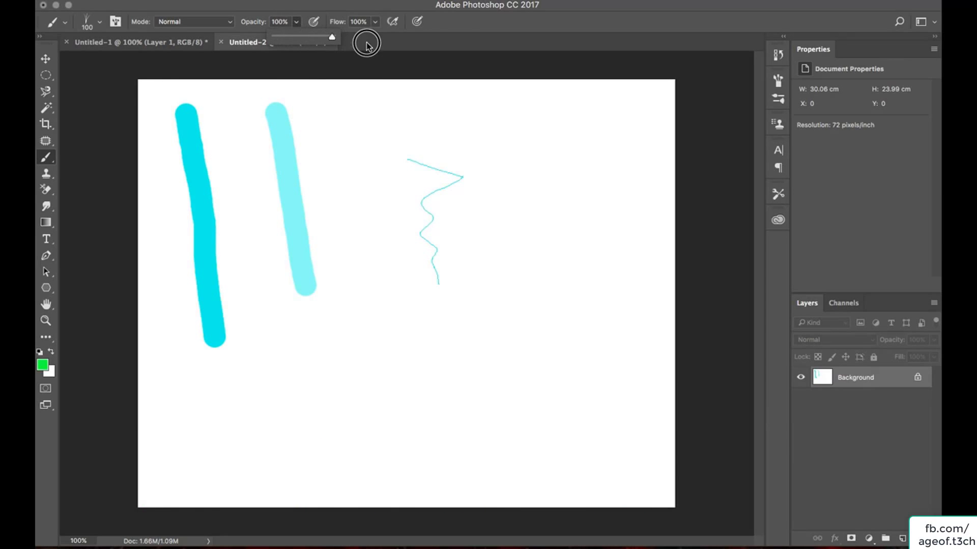
mouse_move(151, 495)
left_mouse_down()
mouse_move(571, 518)
mouse_move(658, 457)
mouse_move(676, 467)
mouse_move(587, 486)
mouse_move(443, 459)
mouse_move(270, 481)
mouse_move(157, 458)
left_mouse_up()
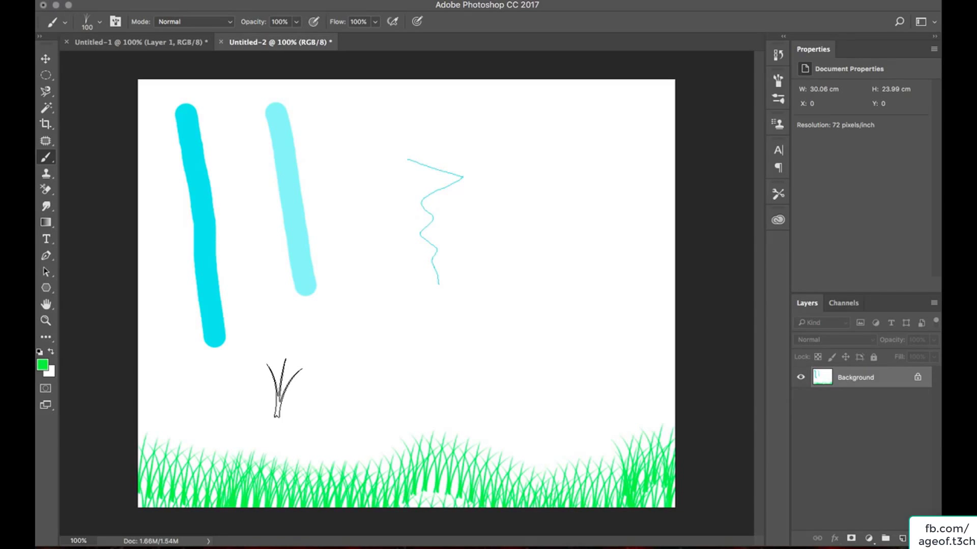
right_click(773, 518)
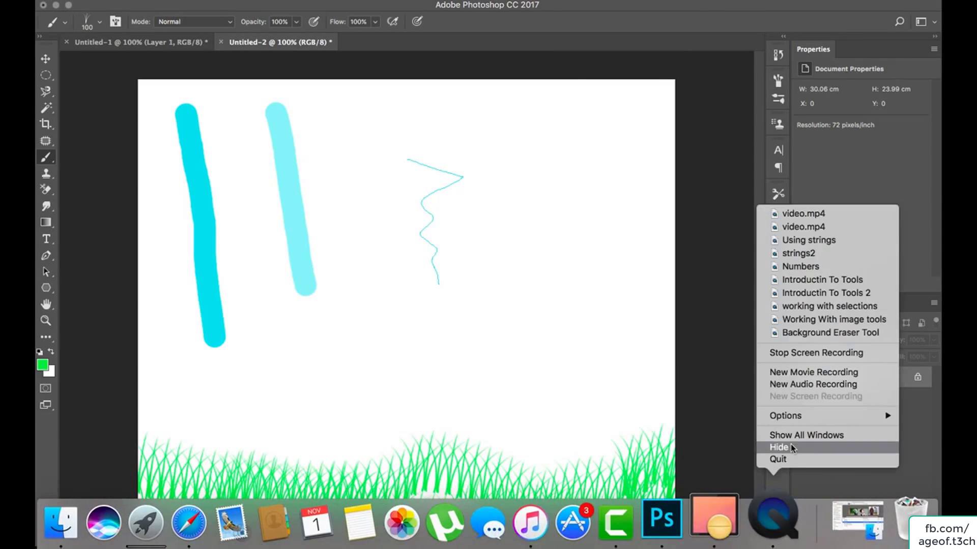
left_click(814, 352)
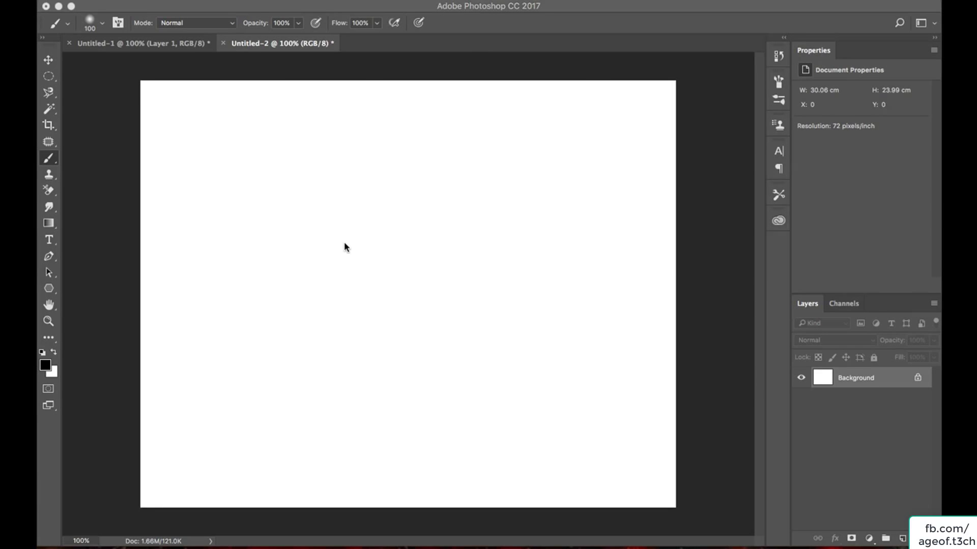
With the Brush tool, choose the 74 px maple leaf tip from the brush presets.
left_click(54, 160)
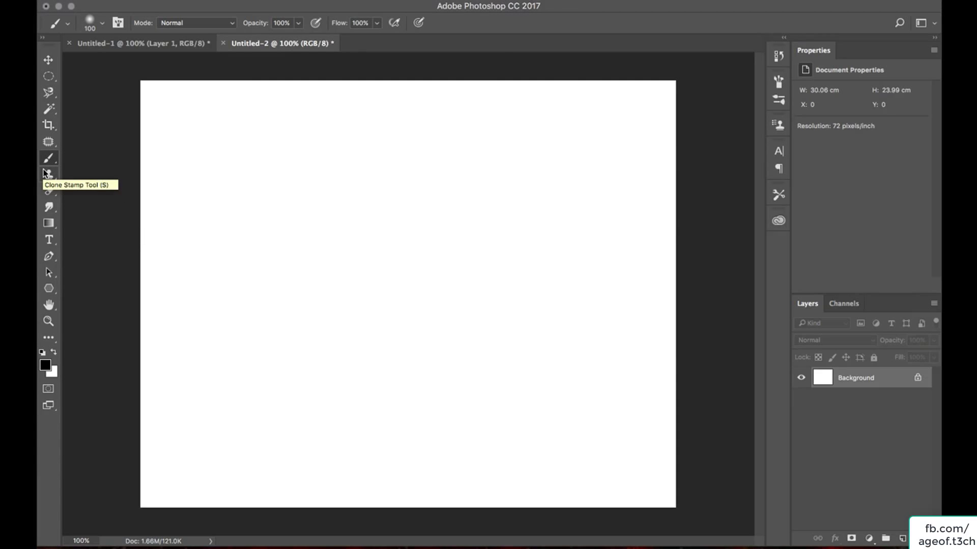
right_click(291, 190)
left_click_drag(440, 302, 438, 350)
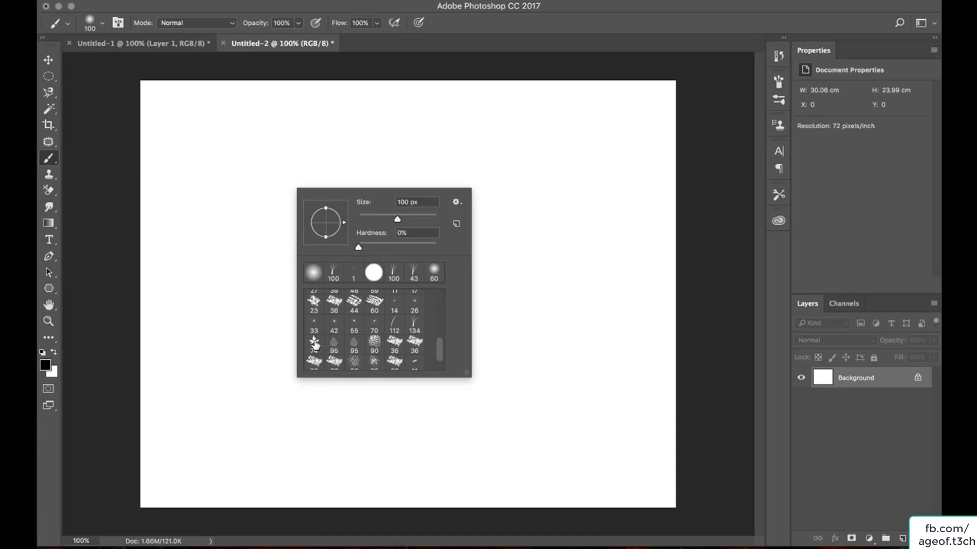
left_click(314, 343)
Rotate the leaf tip to an angle of 127° and set its size to 95 px.
mouse_move(345, 227)
left_mouse_down()
mouse_move(333, 207)
mouse_move(315, 210)
left_mouse_up()
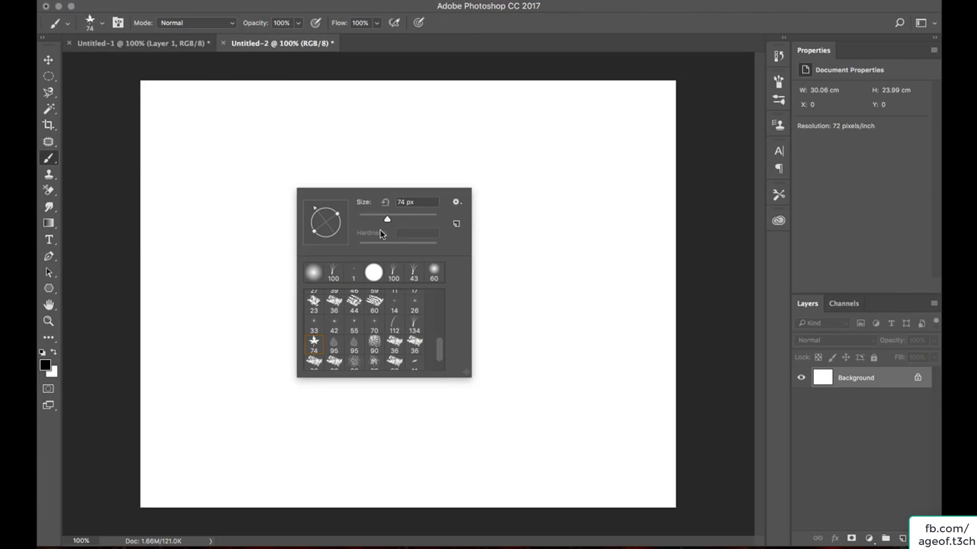
left_click_drag(388, 222, 398, 221)
left_click(687, 147)
key("super+z")
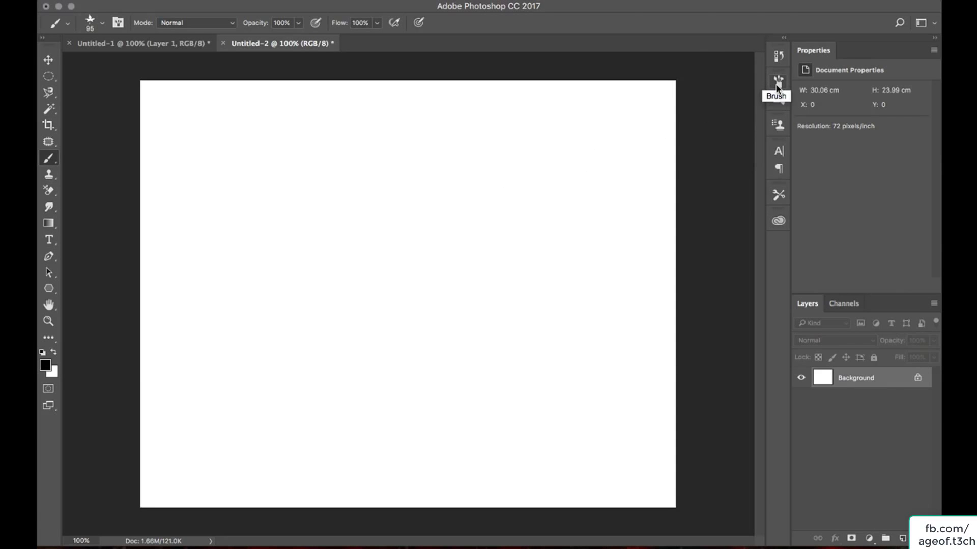
Open the full brush settings and turn off Shape Dynamics, Scattering, Color Dynamics and Transfer.
left_click(777, 81)
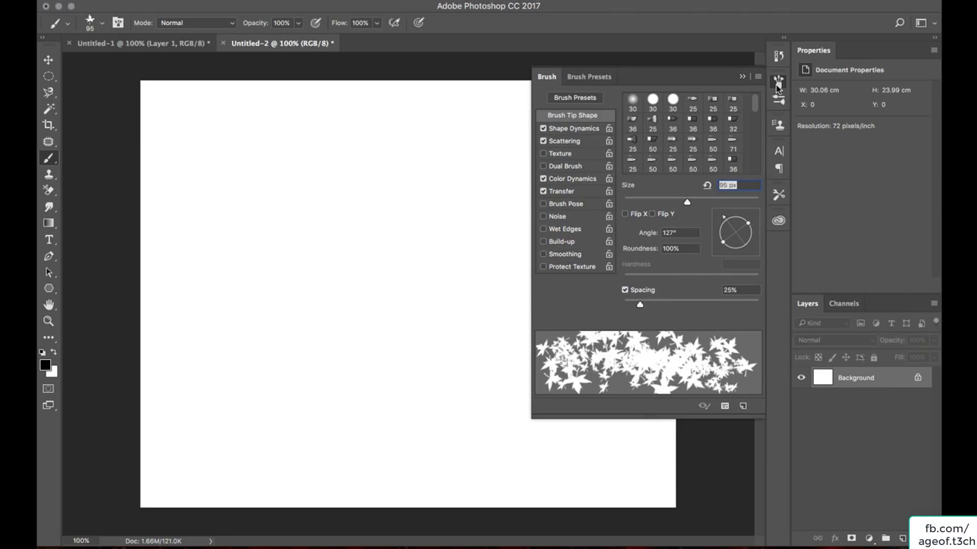
left_click(544, 129)
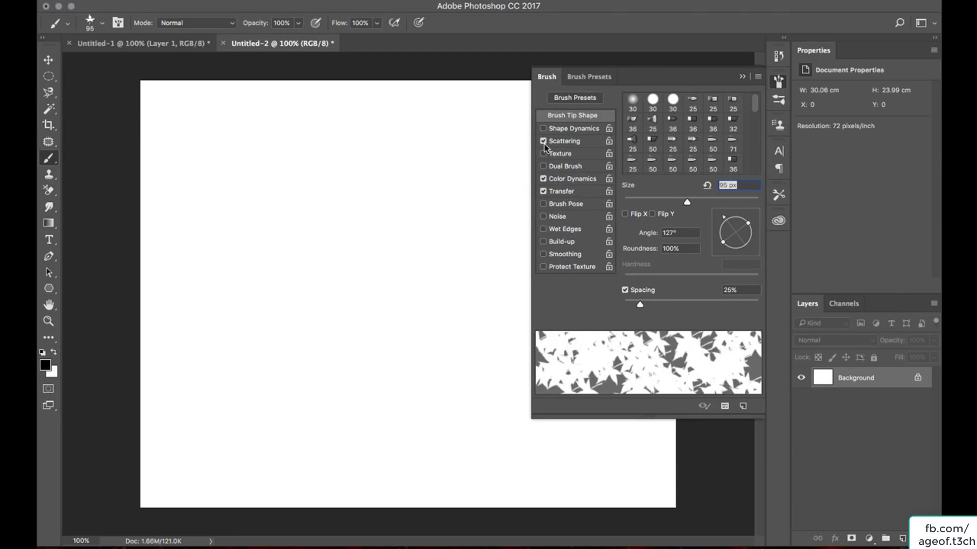
left_click(543, 179)
left_click(544, 142)
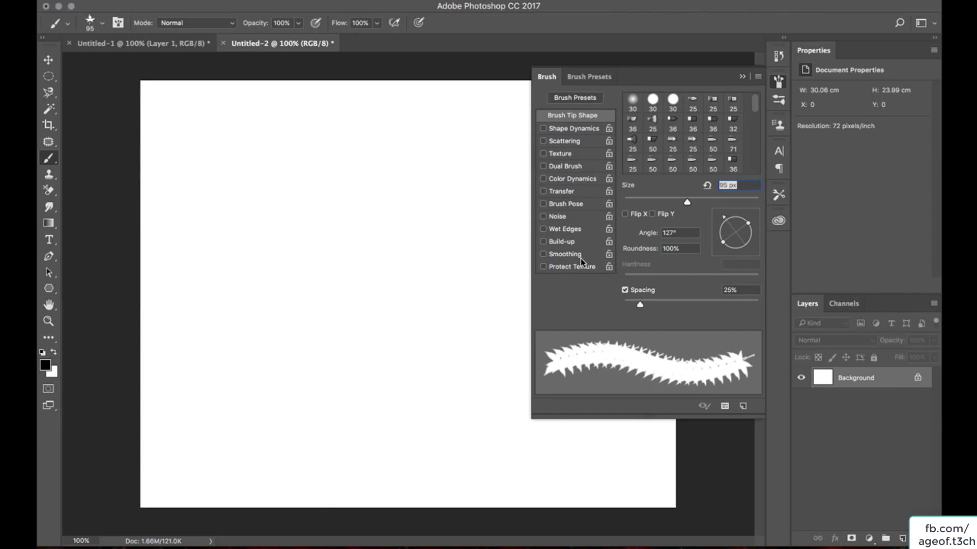
Enable Shape Dynamics with 54% size jitter, 23% minimum diameter and 55% angle jitter.
left_click(544, 129)
left_click(555, 130)
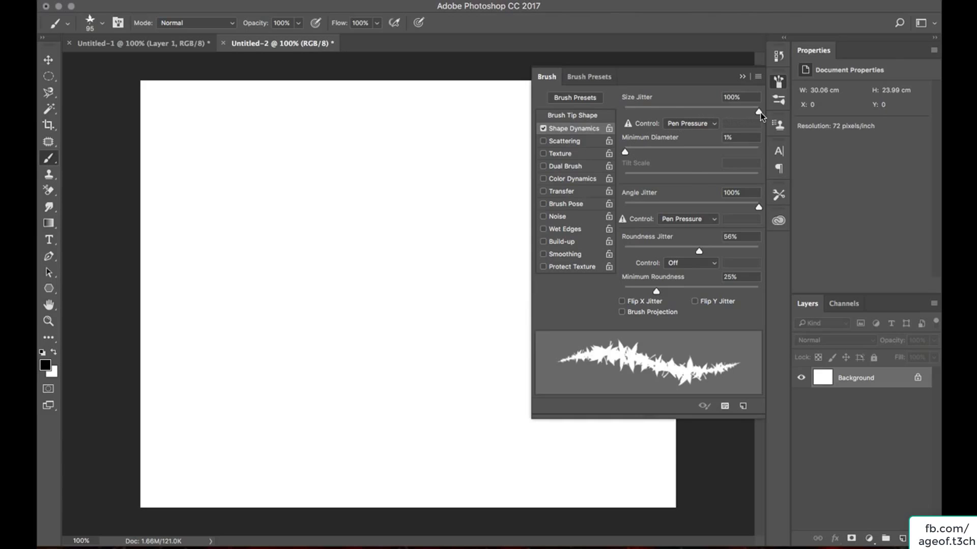
mouse_move(760, 115)
left_mouse_down()
mouse_move(624, 112)
mouse_move(697, 119)
left_mouse_up()
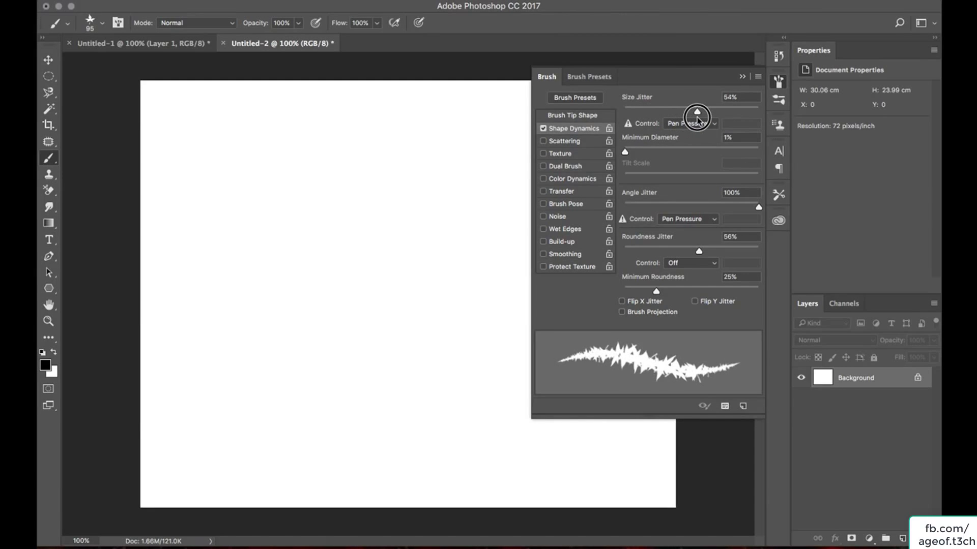
mouse_move(625, 152)
left_mouse_down()
mouse_move(674, 152)
mouse_move(655, 153)
left_mouse_up()
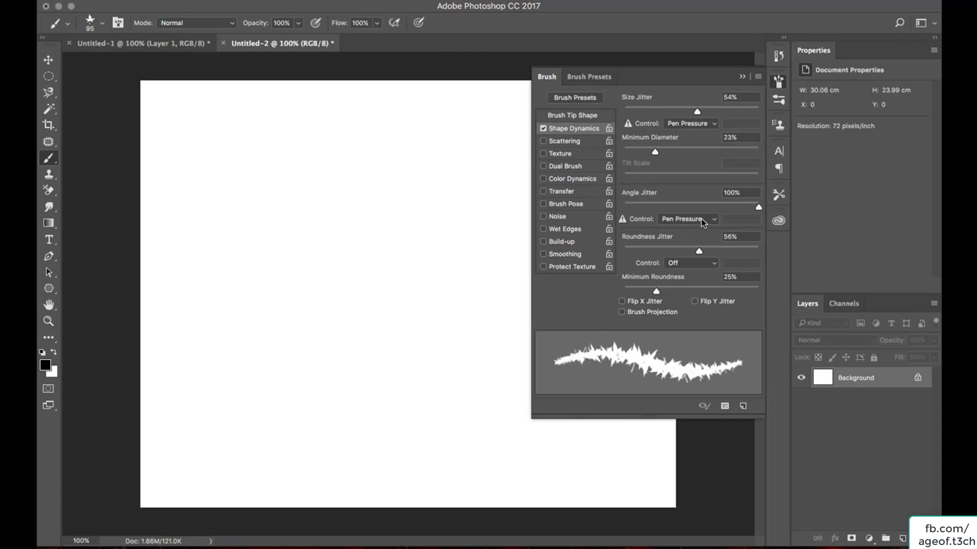
mouse_move(757, 208)
left_mouse_down()
mouse_move(645, 212)
mouse_move(699, 209)
left_mouse_up()
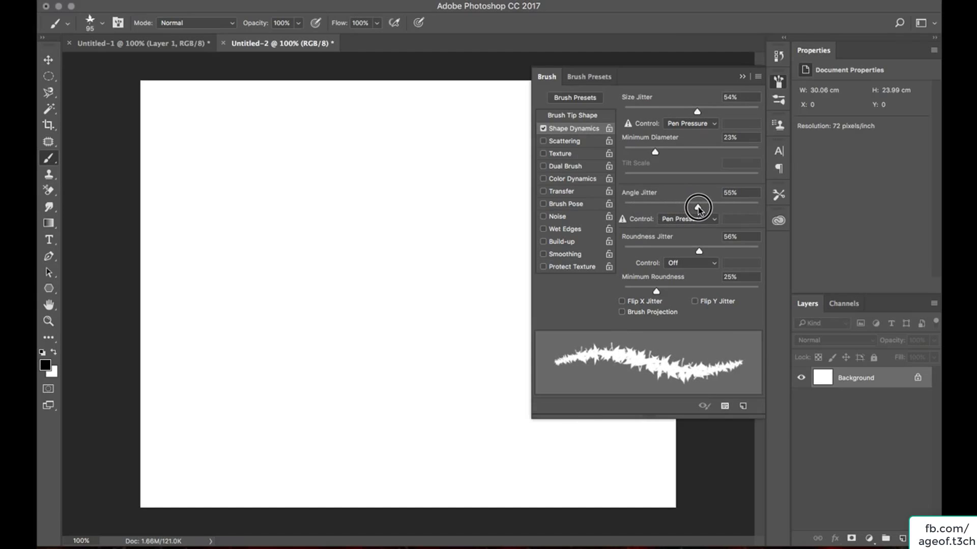
Set the foreground color to cyan (#2dd7e2).
left_click(46, 365)
left_click(766, 202)
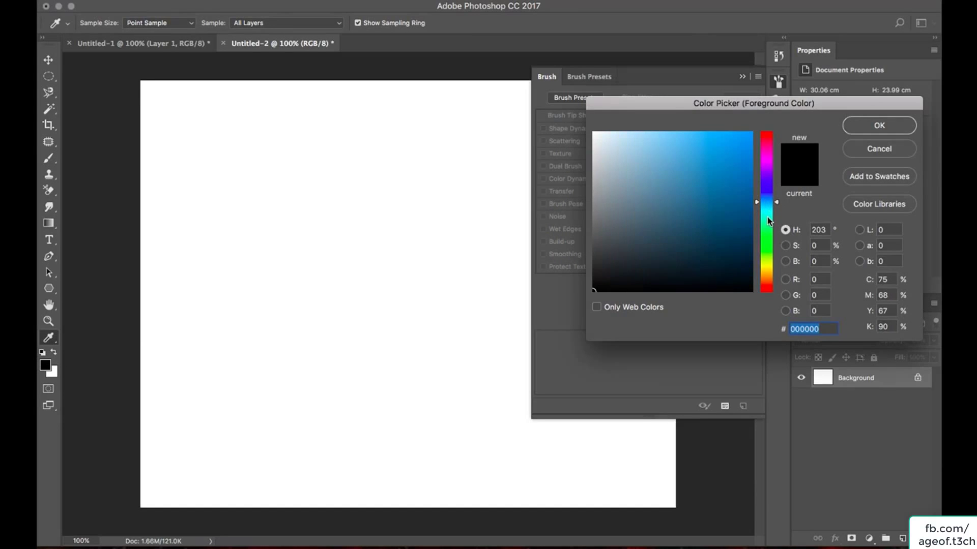
left_click(766, 210)
left_click(721, 150)
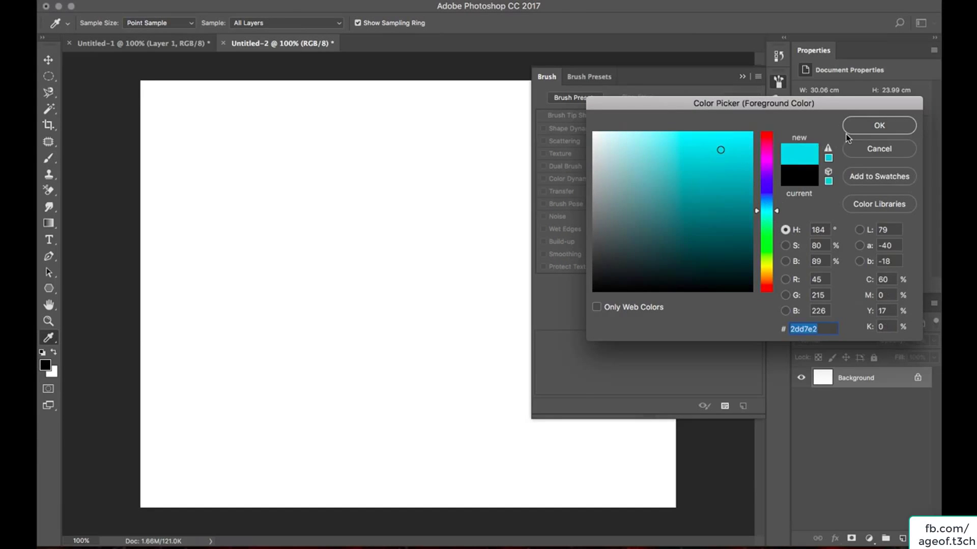
left_click(846, 138)
Paint a wavy stroke of leaves across the canvas and stamp about a dozen single leaves below it.
key("b")
mouse_move(227, 272)
left_mouse_down()
mouse_move(305, 300)
mouse_move(391, 241)
mouse_move(417, 322)
left_mouse_up()
left_click(221, 411)
left_click(299, 430)
left_click(281, 402)
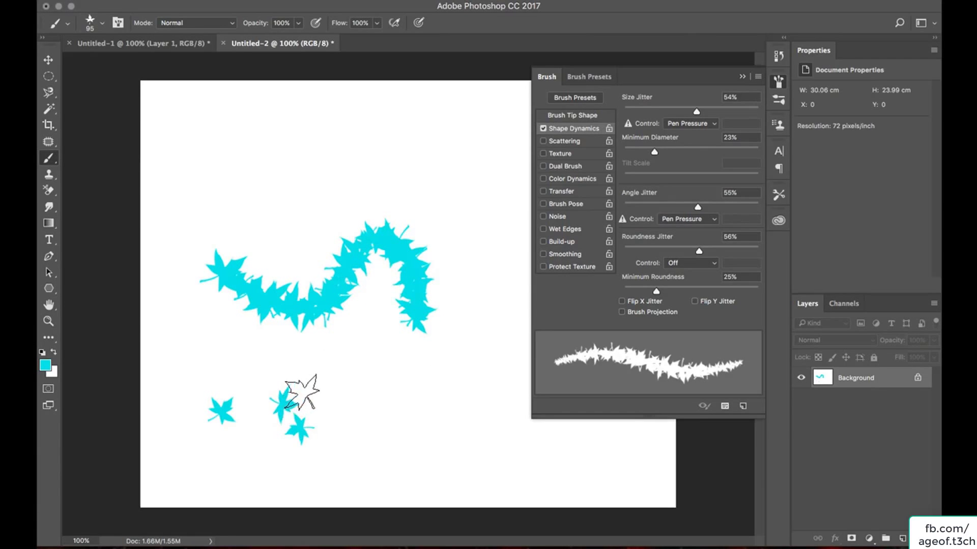
left_click(302, 392)
left_click(336, 403)
left_click(350, 418)
left_click(381, 382)
left_click(416, 403)
left_click(418, 440)
left_click(368, 451)
left_click(402, 454)
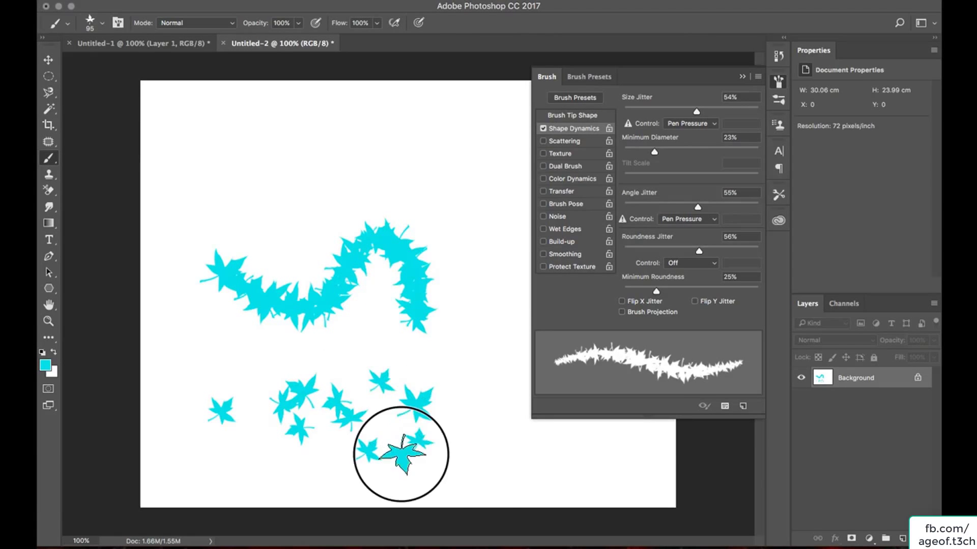
left_click(442, 411)
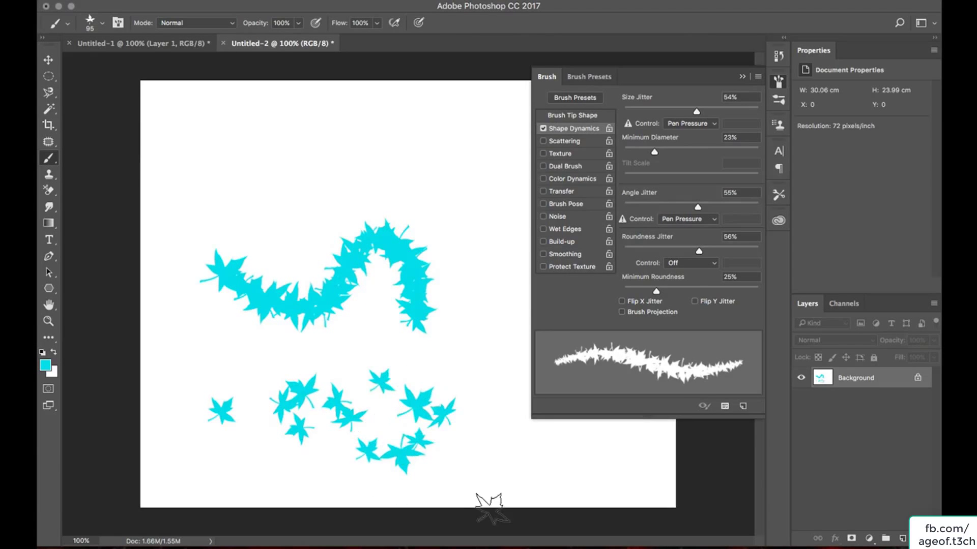
Turn off Shape Dynamics and stamp single leaves in a row above the wavy stroke and down beside it.
left_click(543, 129)
left_click(356, 160)
left_click(395, 156)
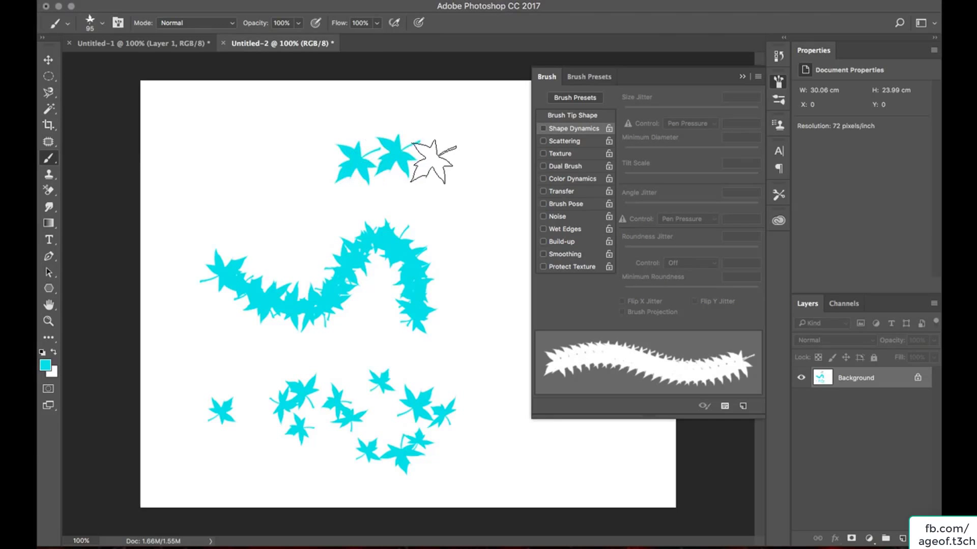
left_click(431, 160)
left_click(471, 158)
left_click(466, 203)
left_click(474, 259)
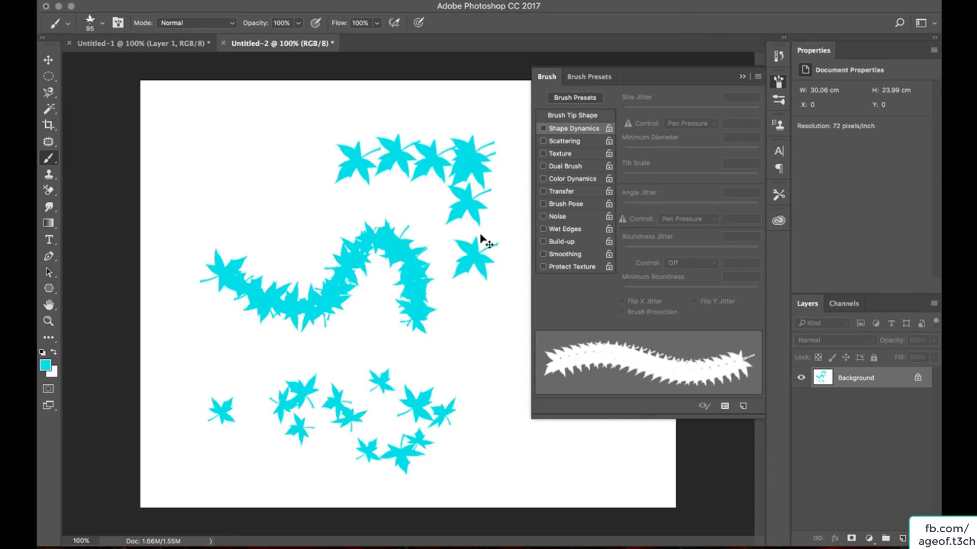
Undo all the leaf stamps and the wavy stroke, stepping back through the earlier painting history.
key("ctrl+alt+z")
key("ctrl+alt+z")
key("ctrl+alt+z")
key("ctrl+alt+z")
key("ctrl+alt+z")
key("ctrl+alt+z")
key("ctrl+alt+z")
key("ctrl+alt+z")
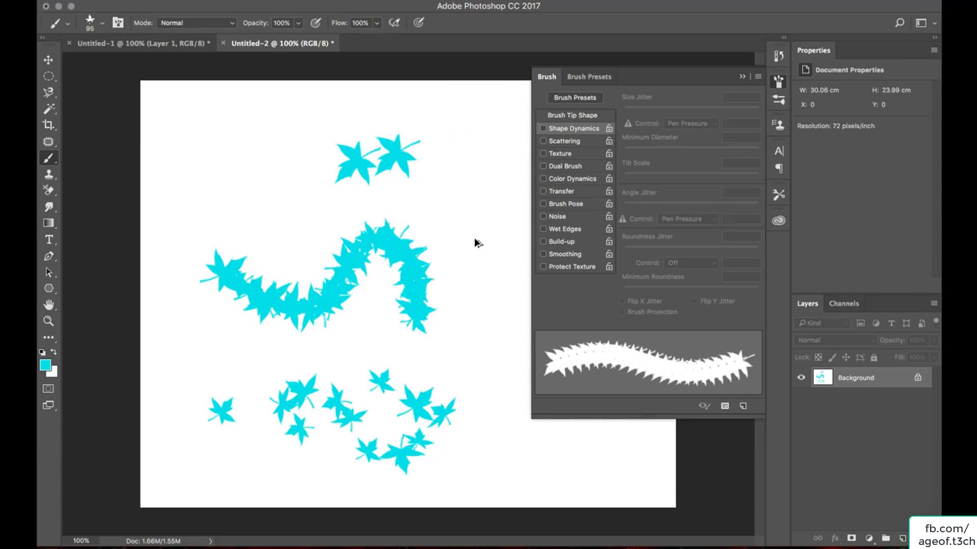
key("ctrl+alt+z")
key("ctrl+alt+z")
key("ctrl+alt+z")
key("ctrl+alt+z")
key("ctrl+alt+z")
key("ctrl+alt+z")
key("ctrl+alt+z")
key("ctrl+alt+z")
key("ctrl+alt+z")
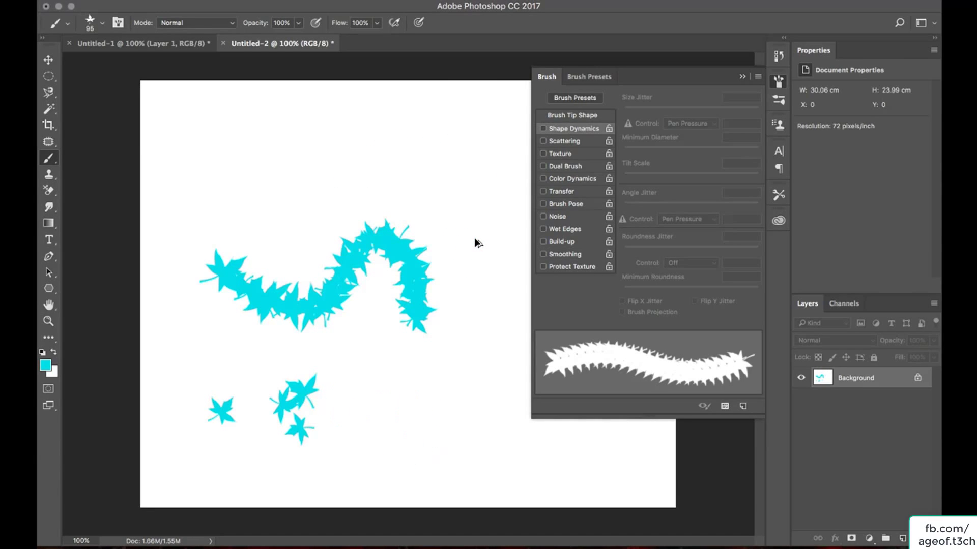
key("ctrl+alt+z")
key("ctrl+alt+z")
key("ctrl+alt+z")
key("ctrl+alt+z")
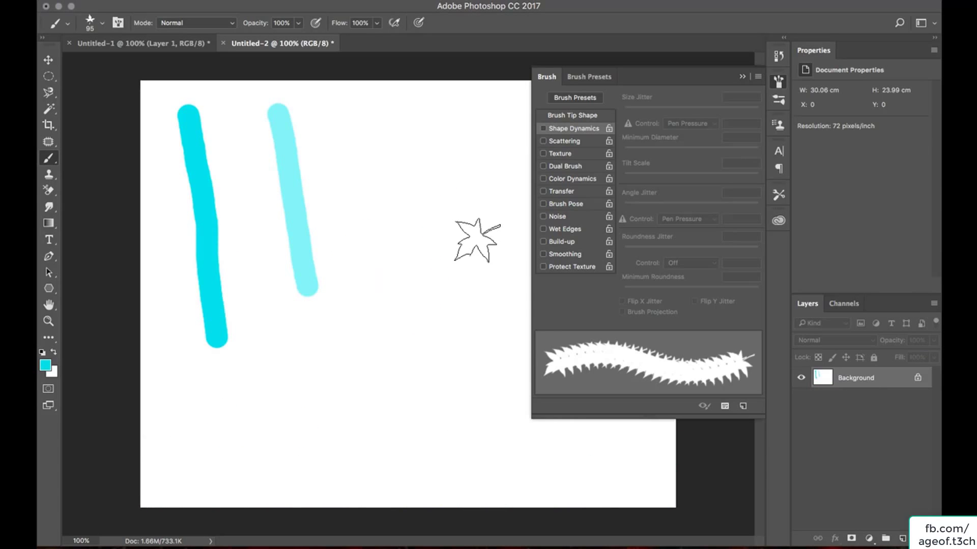
key("ctrl+alt+z")
key("ctrl+alt+z")
key("ctrl+alt+z")
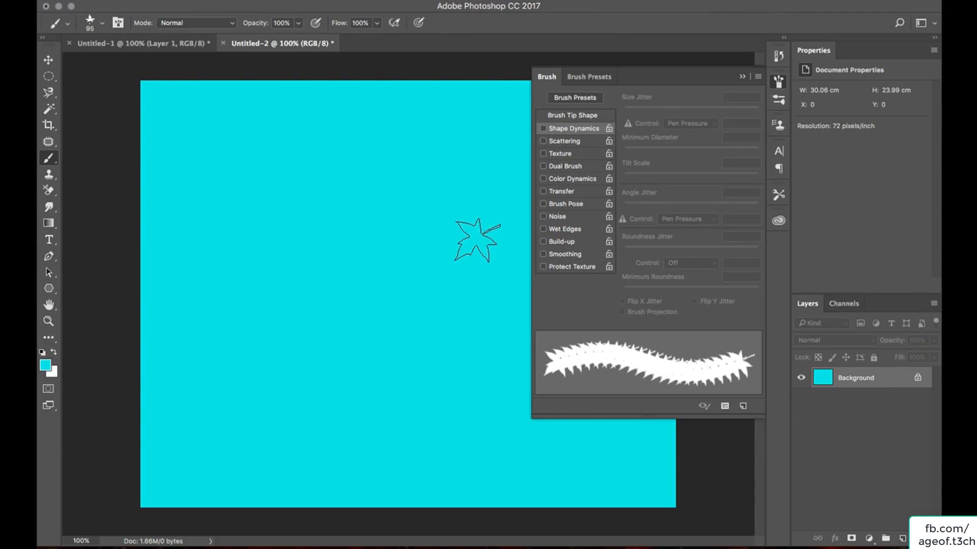
Re-enable Shape Dynamics and turn on Scattering with 586% scatter on both axes and a count of 3.
left_click(543, 129)
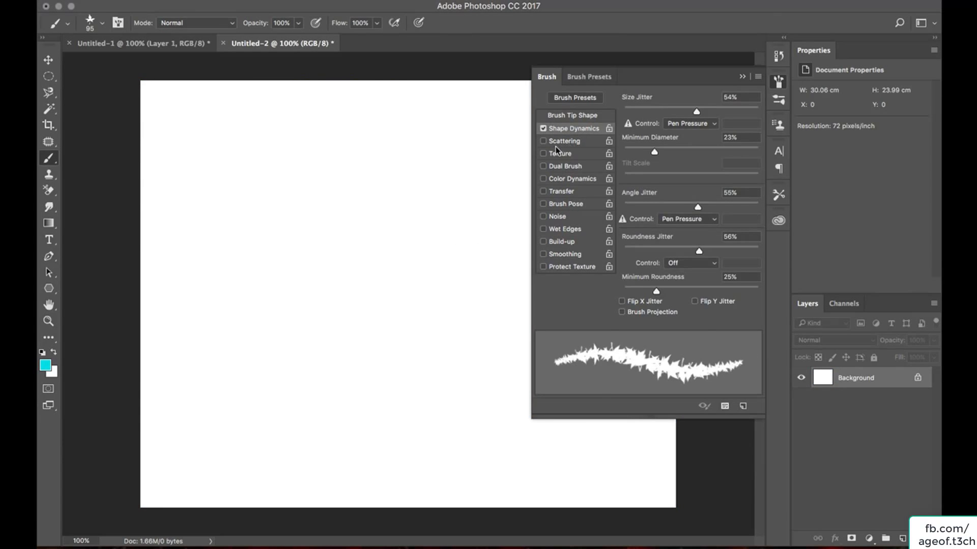
left_click(557, 143)
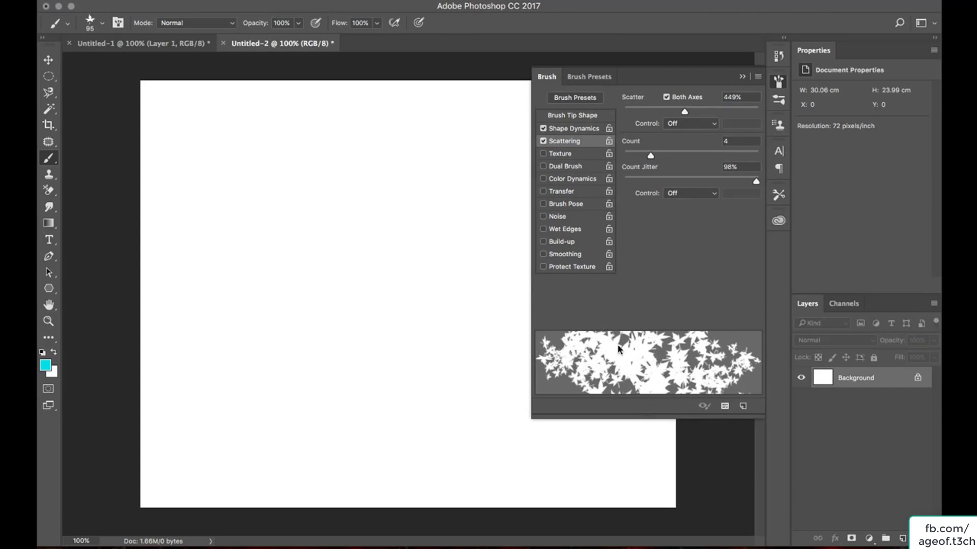
left_click(542, 142)
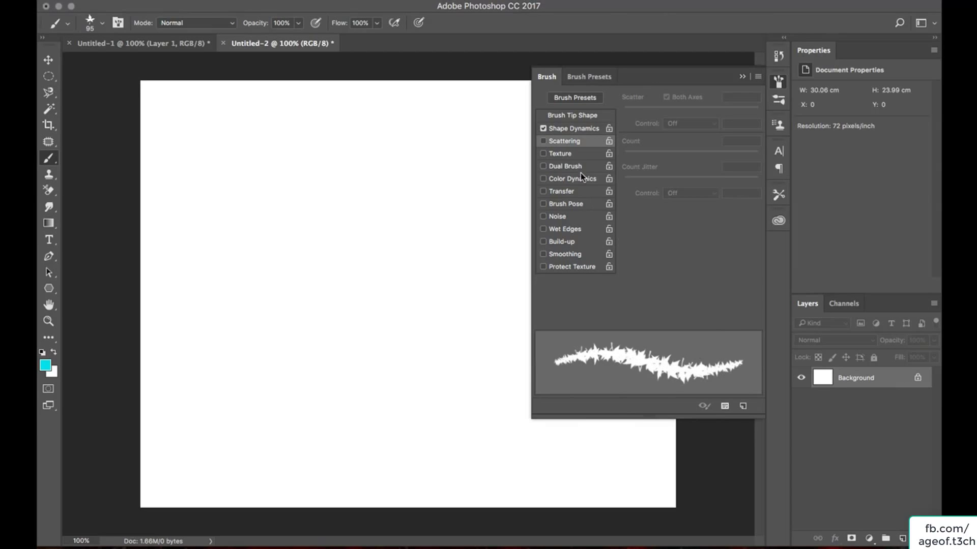
left_click(543, 141)
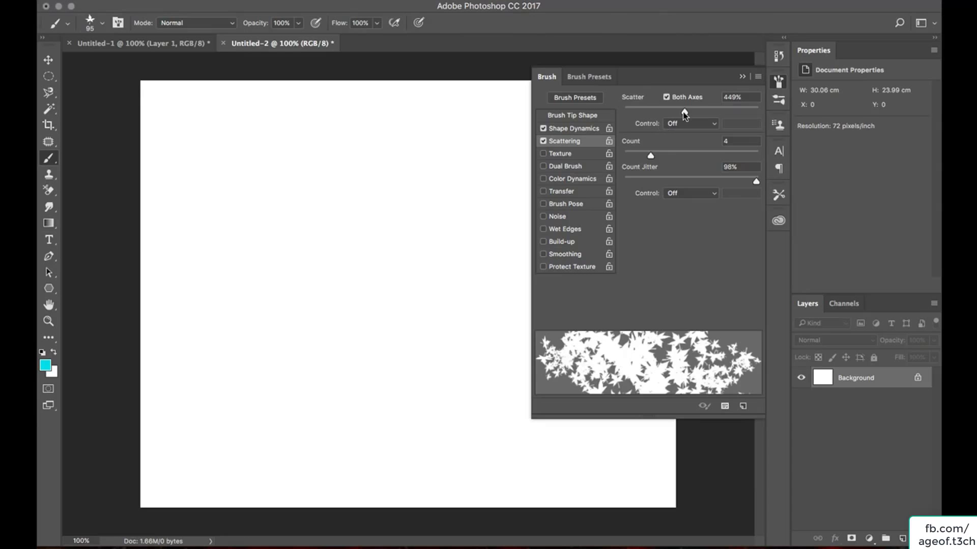
mouse_move(684, 113)
left_mouse_down()
mouse_move(714, 115)
mouse_move(648, 124)
mouse_move(741, 124)
mouse_move(667, 131)
mouse_move(717, 130)
mouse_move(702, 131)
left_mouse_up()
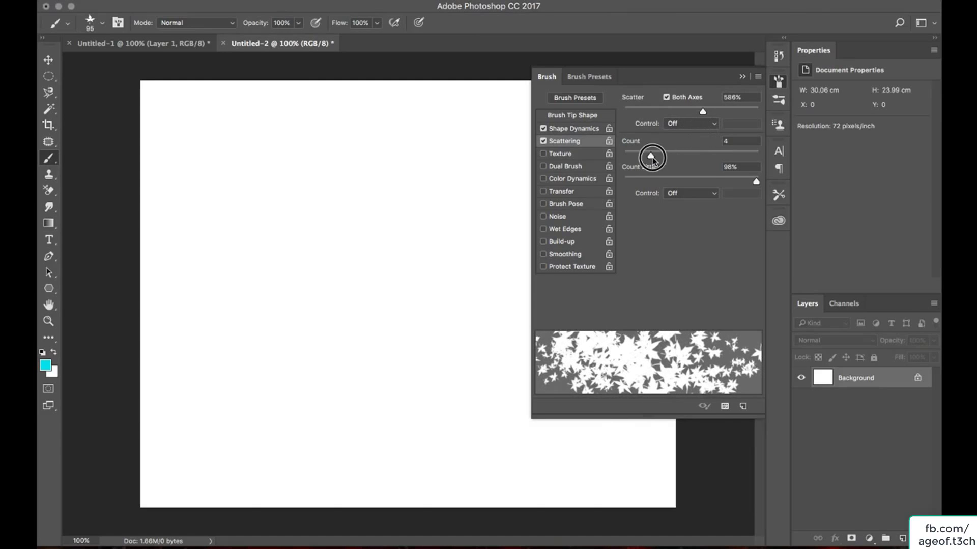
mouse_move(652, 158)
left_mouse_down()
mouse_move(678, 158)
mouse_move(641, 162)
left_mouse_up()
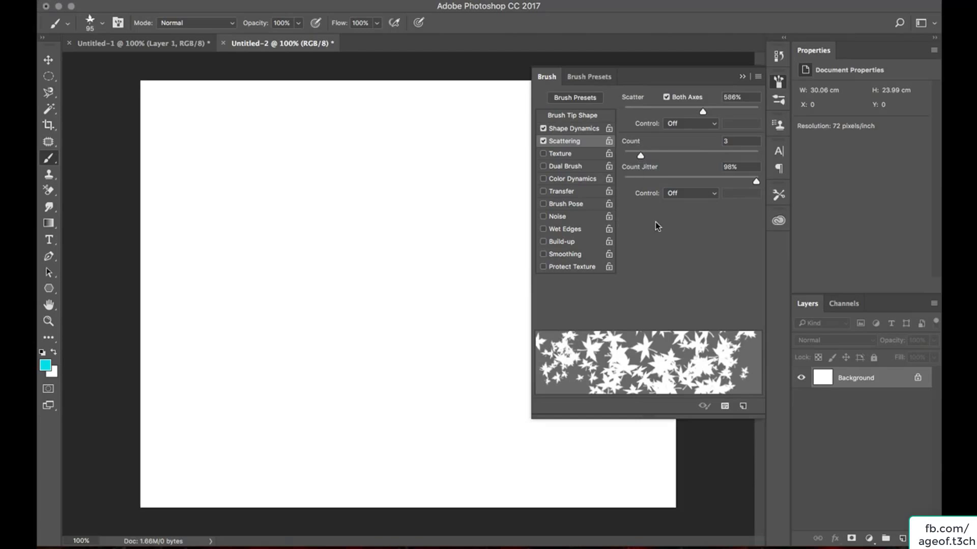
Paint a long winding stroke of scattered cyan leaves across the canvas.
left_click(195, 379)
mouse_move(195, 379)
left_mouse_down()
mouse_move(436, 392)
mouse_move(458, 331)
left_mouse_up()
mouse_move(207, 366)
left_mouse_down()
mouse_move(413, 372)
mouse_move(447, 324)
mouse_move(452, 284)
mouse_move(430, 208)
left_mouse_up()
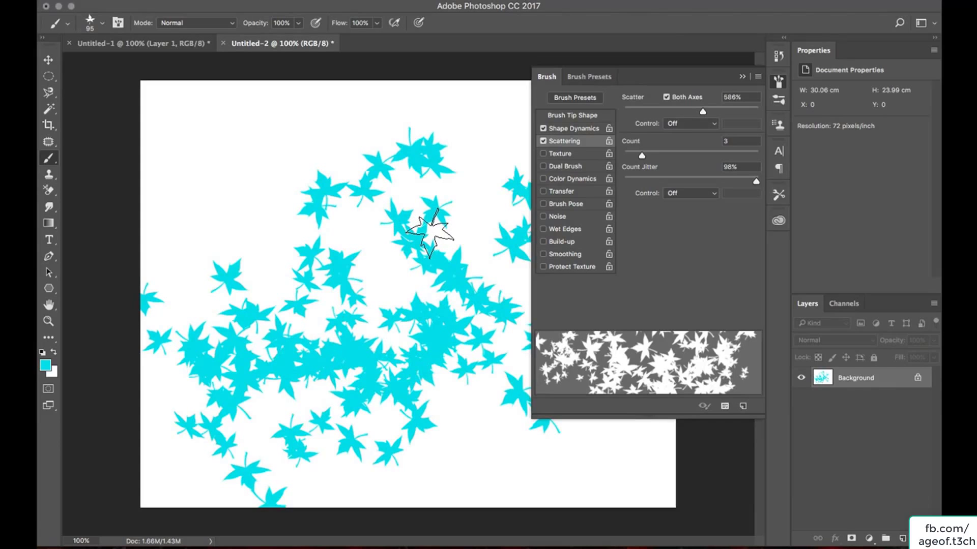
Turn on the brush's Texture option, view its available patterns, and turn it off again.
left_click(554, 155)
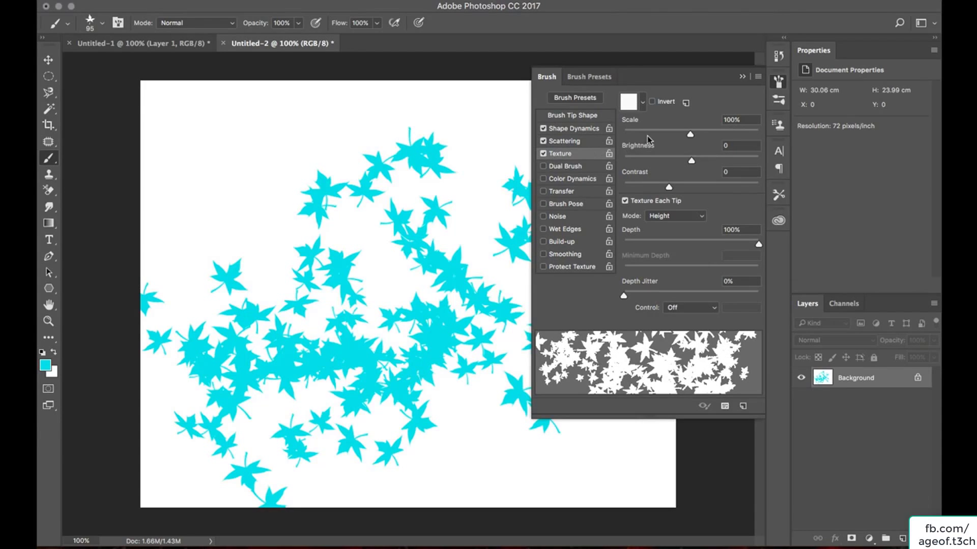
left_click(643, 103)
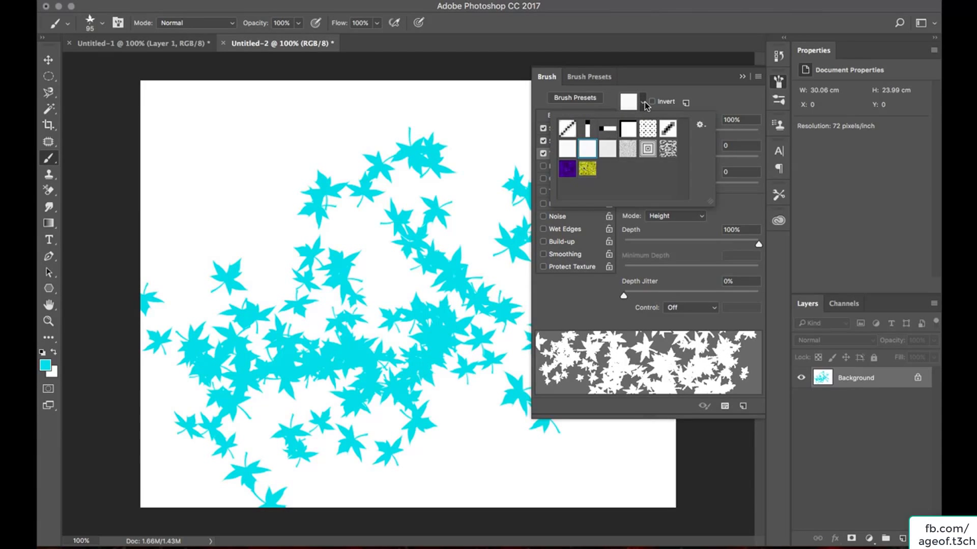
left_click(643, 103)
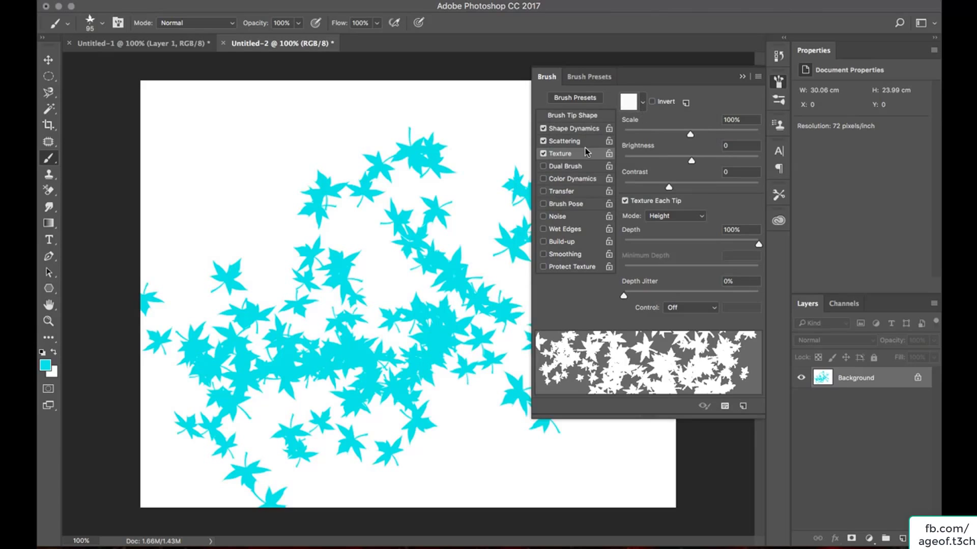
left_click(543, 154)
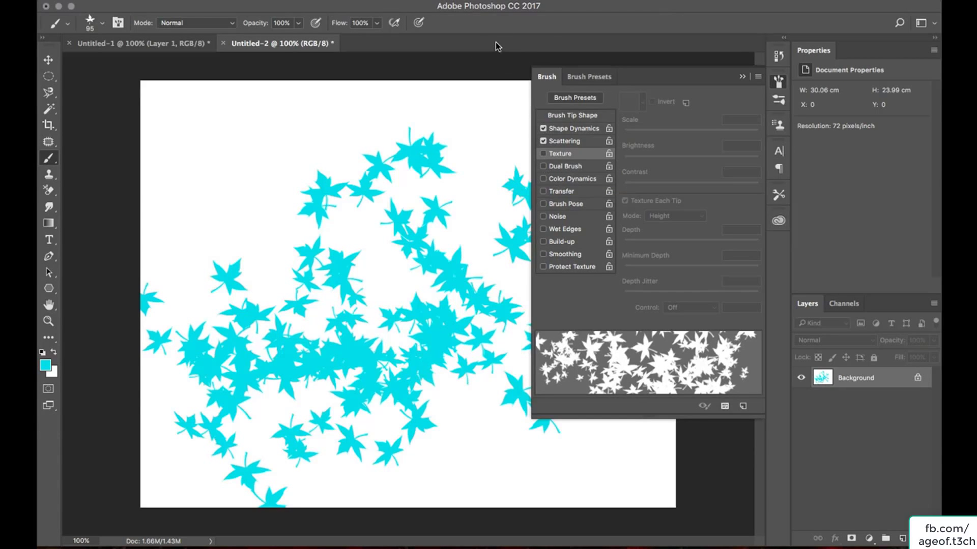
Undo the scattered leaf stroke and enable Color Dynamics for the brush.
key("ctrl+z")
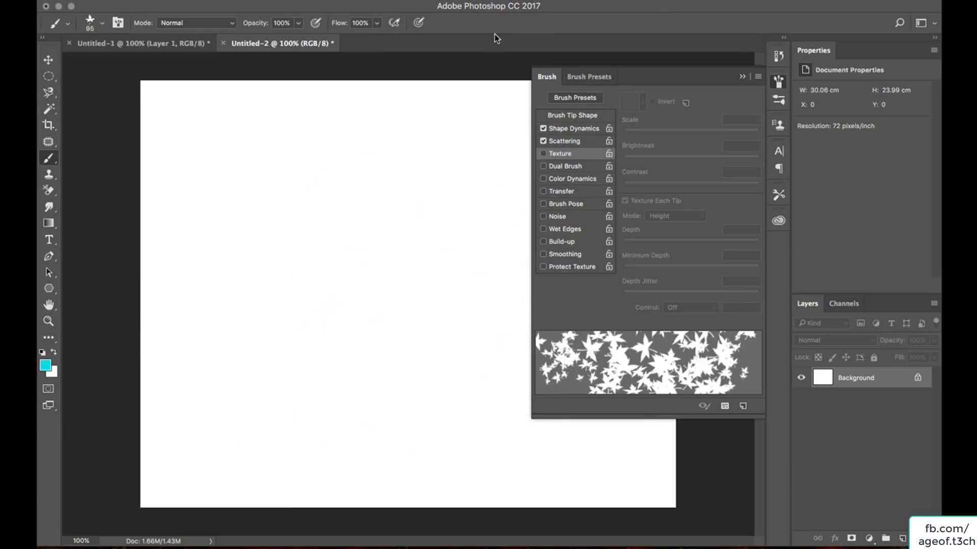
left_click(562, 181)
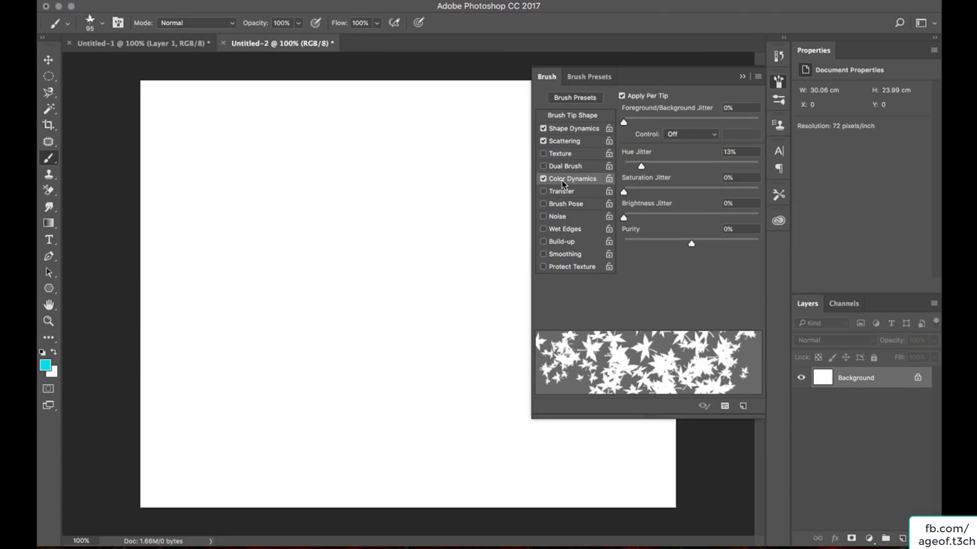
Set the background color to red.
left_click(53, 379)
left_click_drag(625, 234, 731, 142)
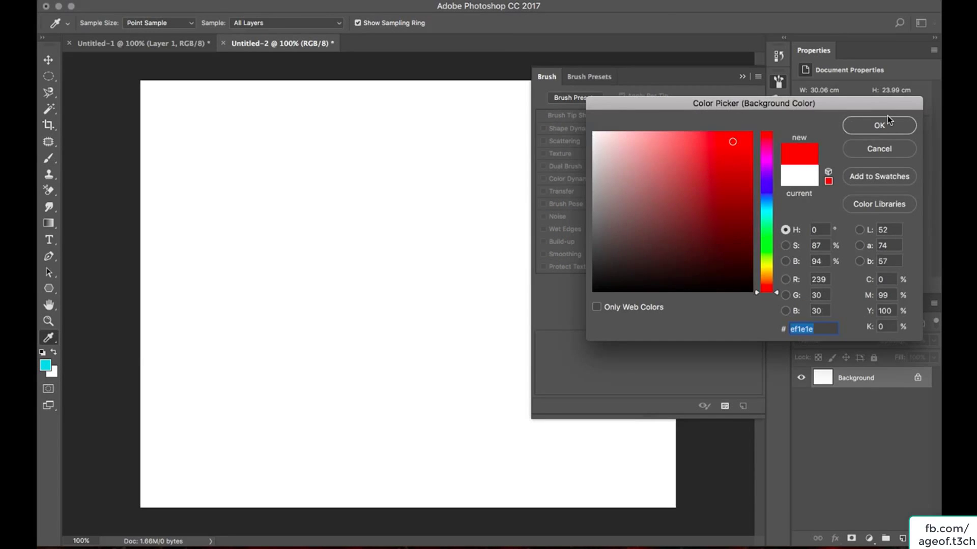
left_click(883, 125)
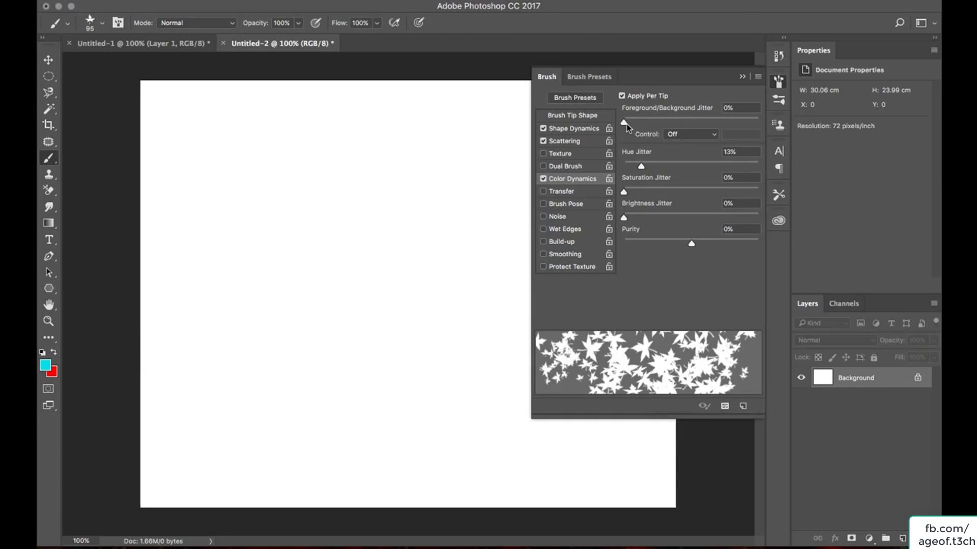
Set foreground/background jitter to 33%, hue jitter to 19%, saturation jitter to 27% and purity to -20%, and paint scattered leaves across the canvas.
left_click_drag(643, 124, 666, 126)
left_click_drag(624, 192, 659, 192)
left_click_drag(695, 243, 678, 244)
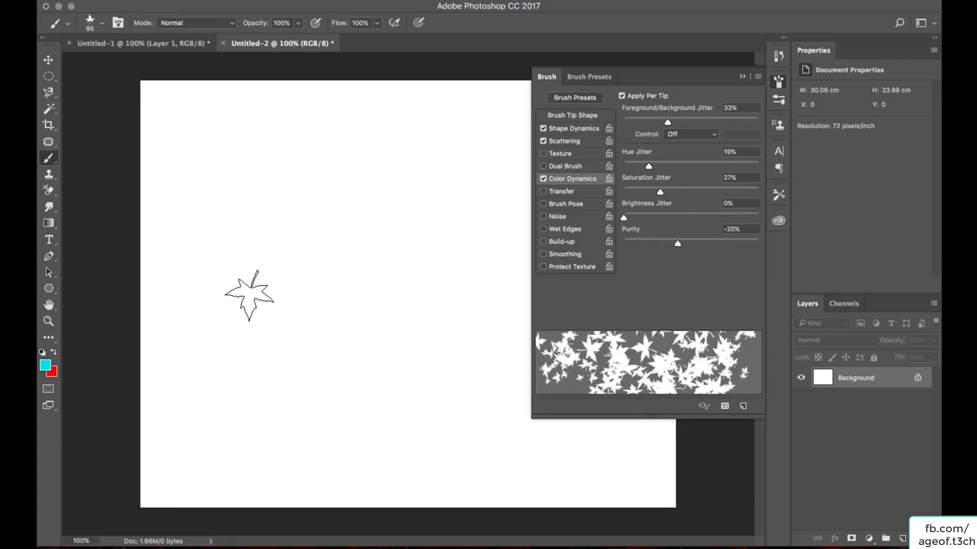
left_click_drag(236, 247, 256, 258)
left_click_drag(385, 330, 448, 330)
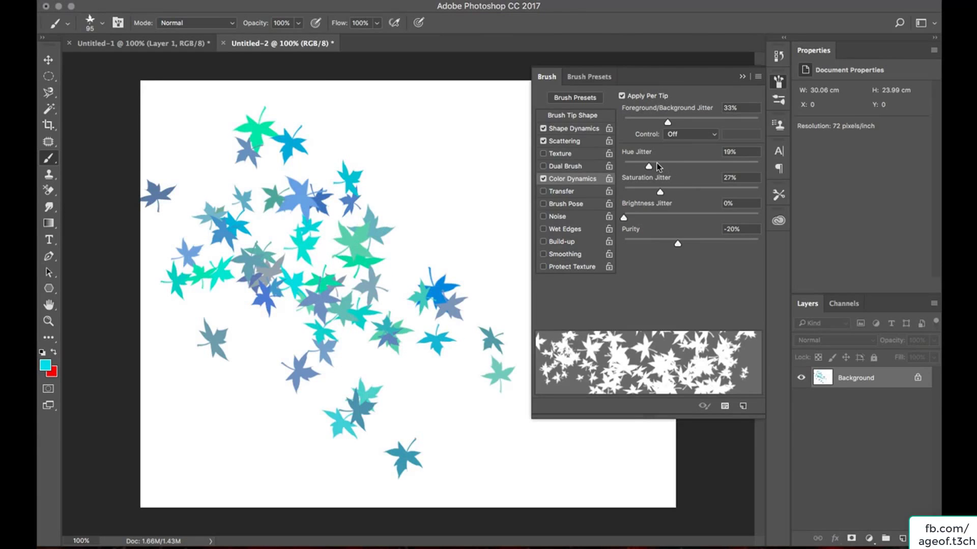
Set hue jitter to 51%, saturation jitter to 45% and brightness jitter to 18%, and paint multicolored leaves over a cyan-filled canvas.
left_click_drag(648, 166, 683, 193)
key("super+BackSpace")
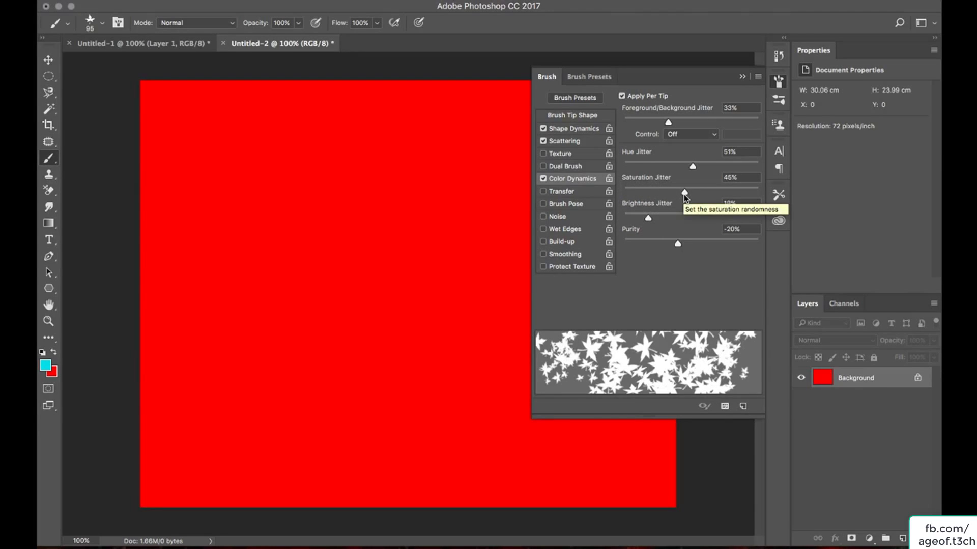
key("alt+BackSpace")
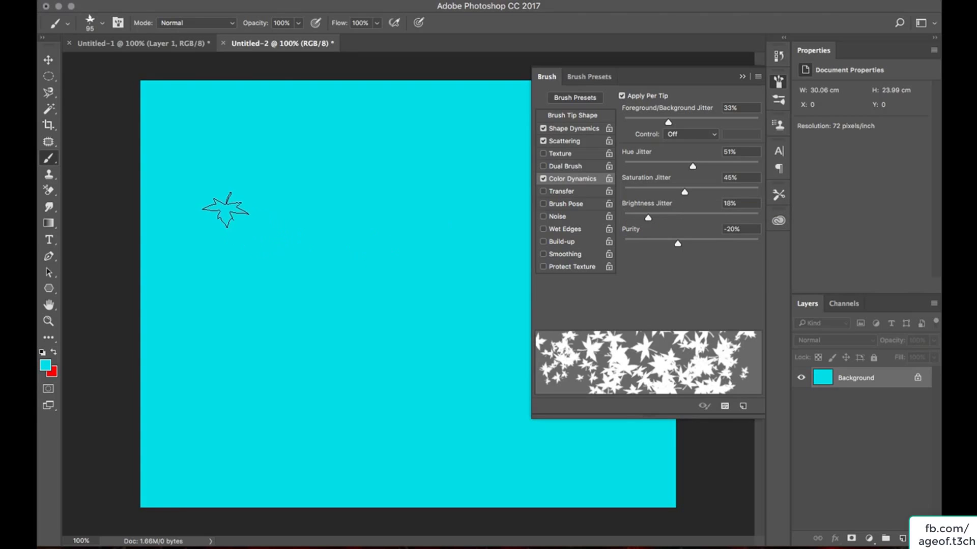
mouse_move(225, 207)
left_mouse_down()
mouse_move(286, 276)
mouse_move(417, 379)
left_mouse_up()
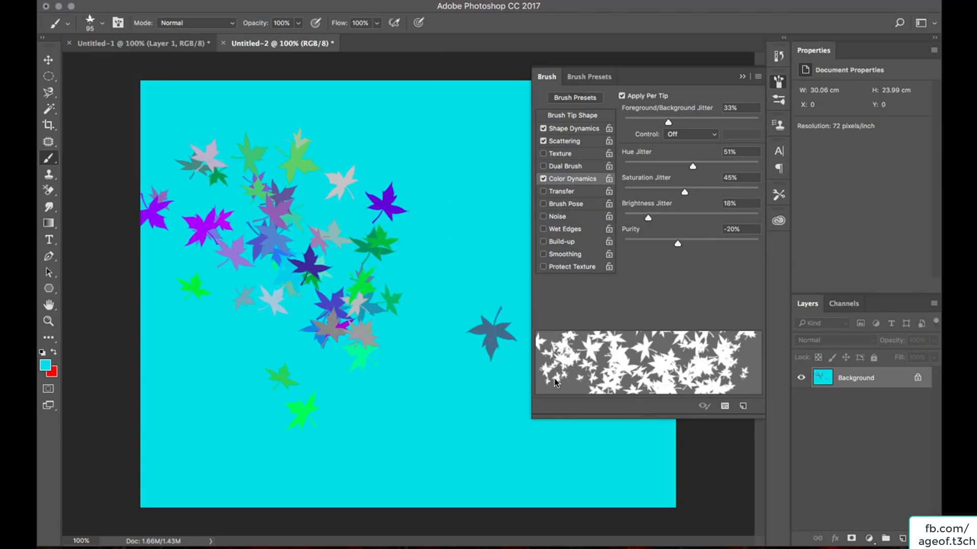
Switch to the Move tool and close the brush settings.
left_click(49, 61)
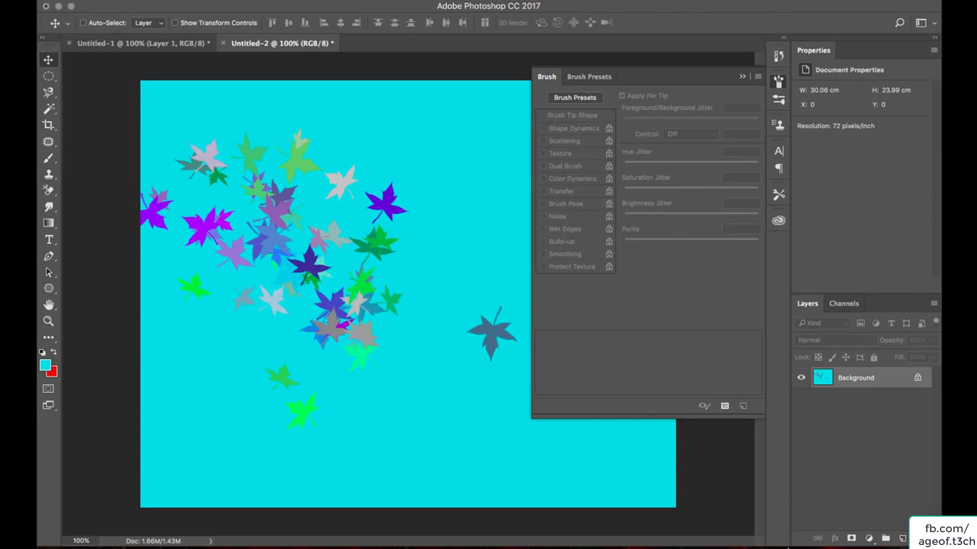
left_click(556, 436)
left_click(743, 80)
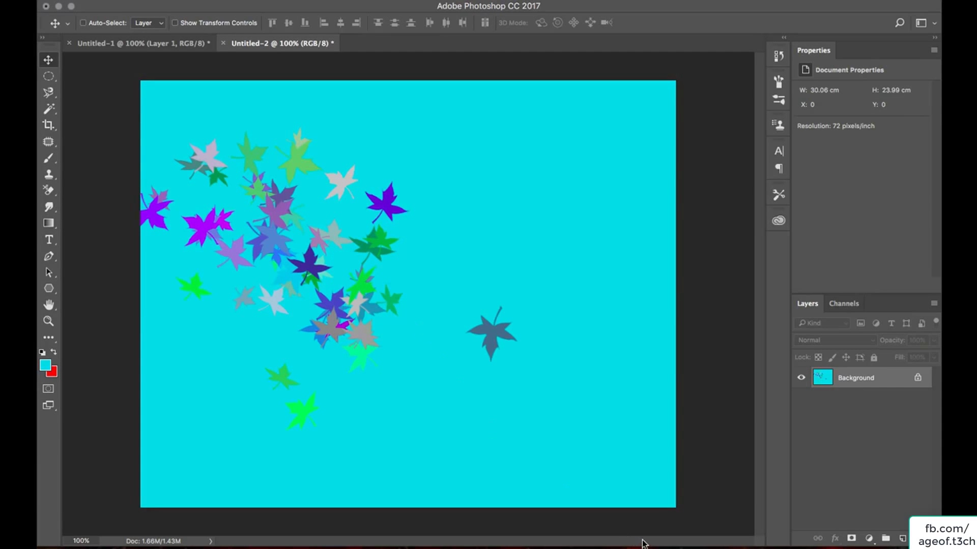
right_click(774, 519)
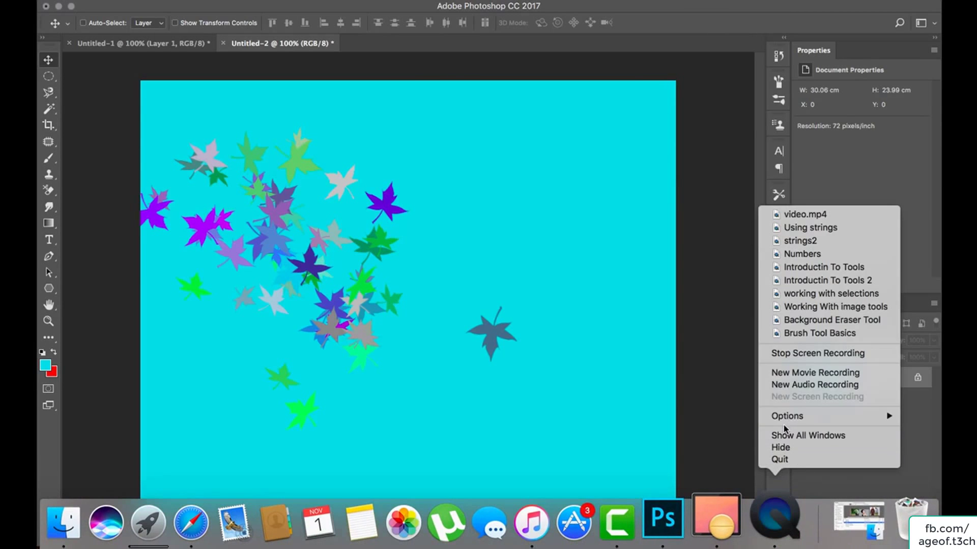
left_click(794, 353)
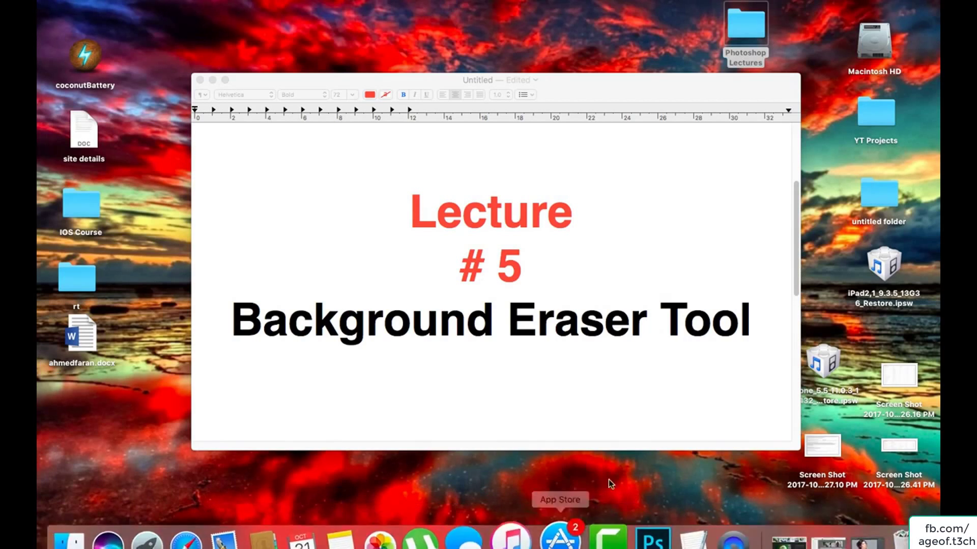
Switch to Photoshop with the hair.png portrait and choose the Background Eraser Tool.
left_click(630, 518)
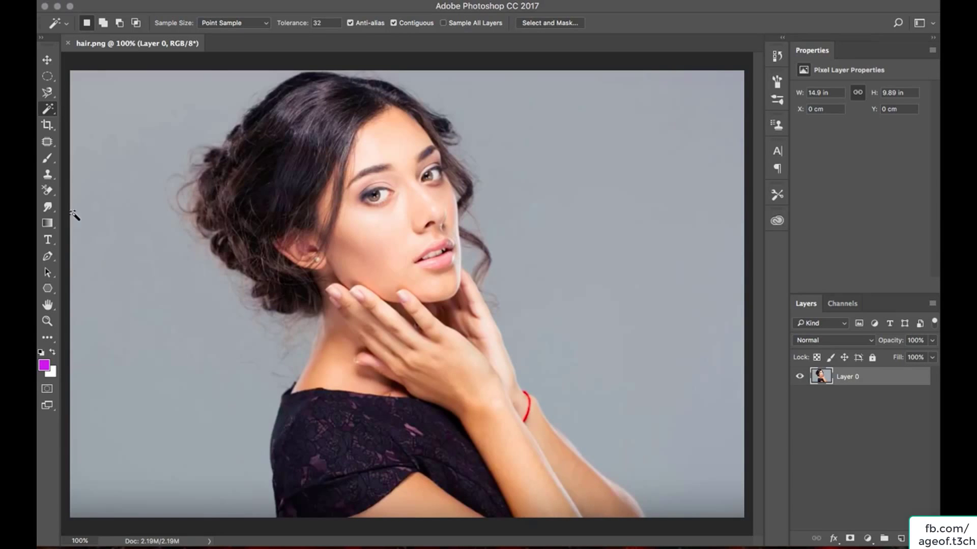
left_click_drag(47, 191, 116, 200)
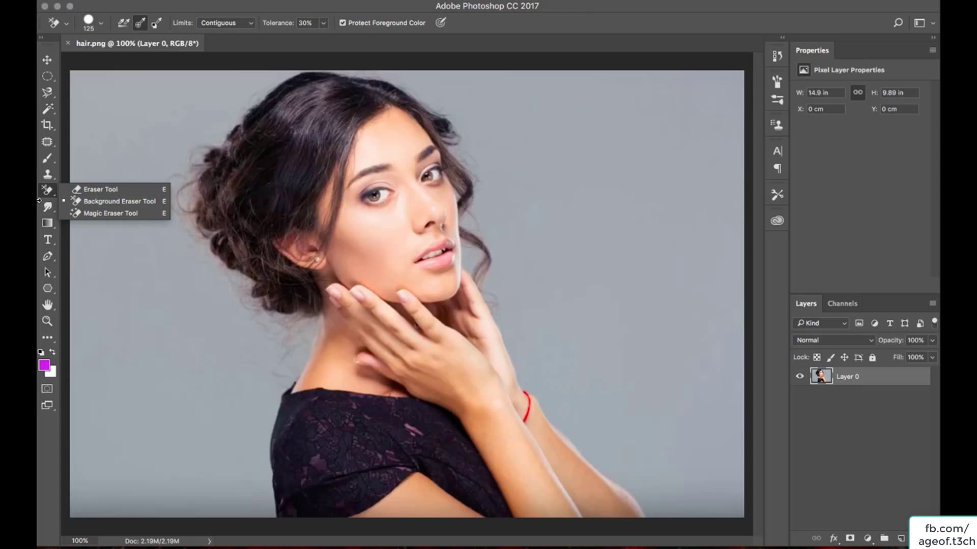
left_click(104, 203)
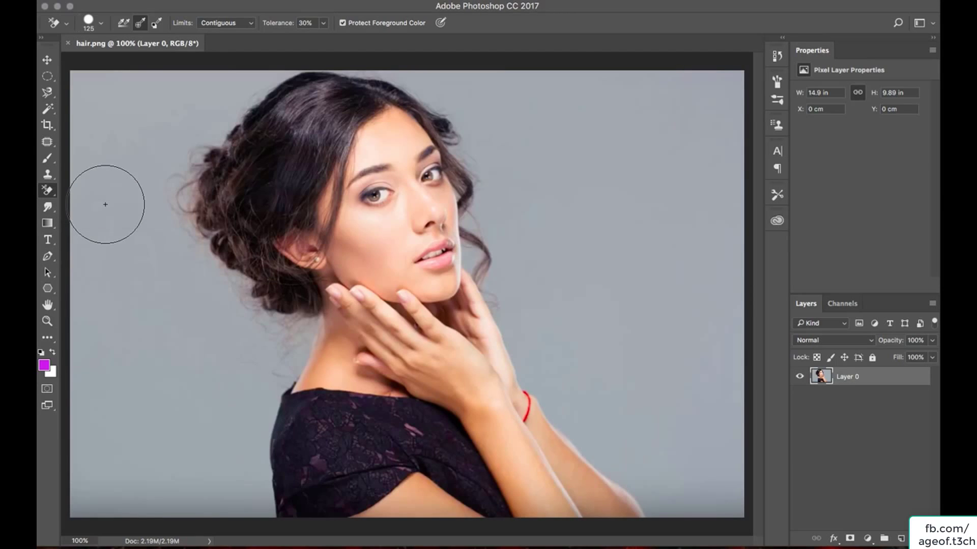
Reduce the Background Eraser's brush size to 45 px.
key("bracketleft")
key("bracketleft")
key("bracketleft")
key("bracketleft")
key("bracketleft")
key("bracketleft")
key("bracketleft")
key("bracketleft")
Add a new layer above the portrait and name it "some beautiful color".
left_click(901, 538)
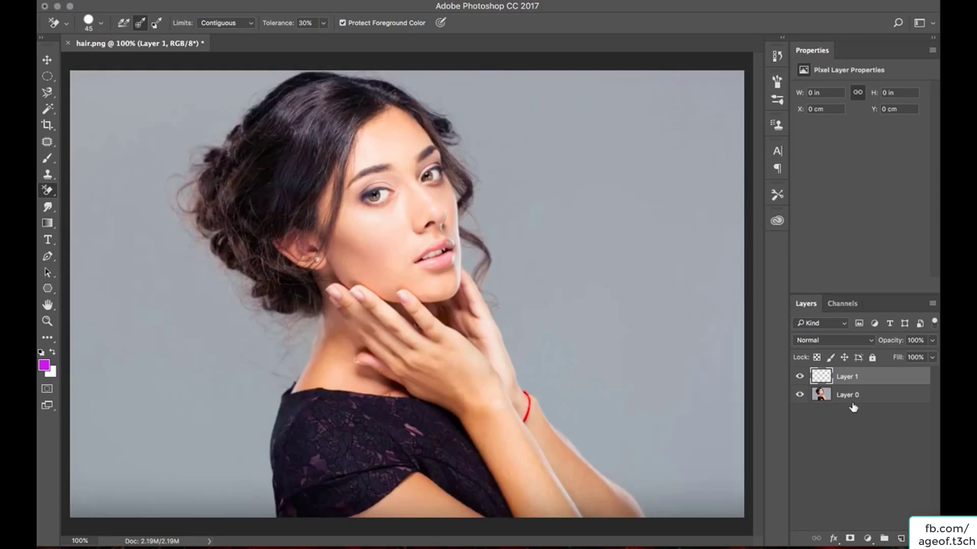
left_click(848, 381)
double_click(848, 379)
type("some pre")
type("t")
key("BackSpace")
type("e")
key("BackSpace")
key("BackSpace")
key("BackSpace")
key("BackSpace")
type("beautiful color")
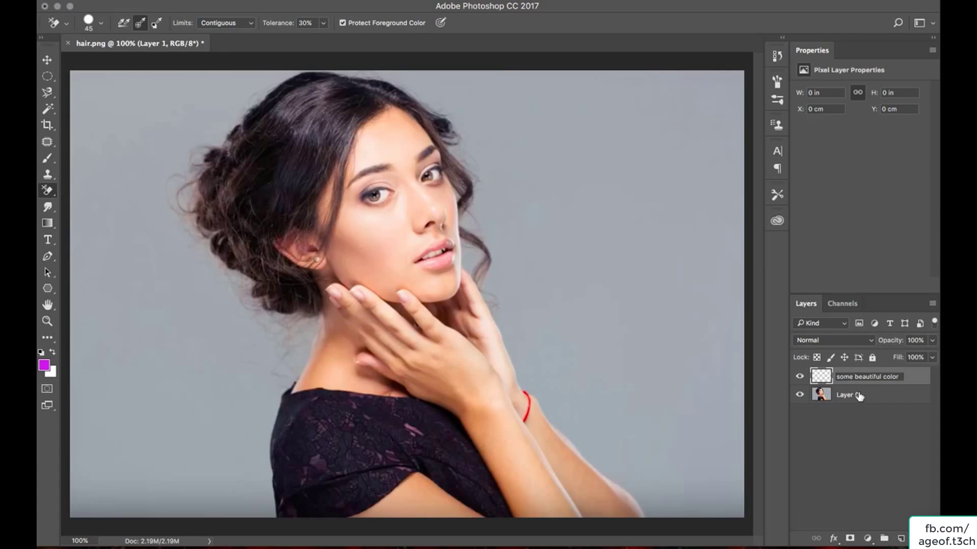
key("Return")
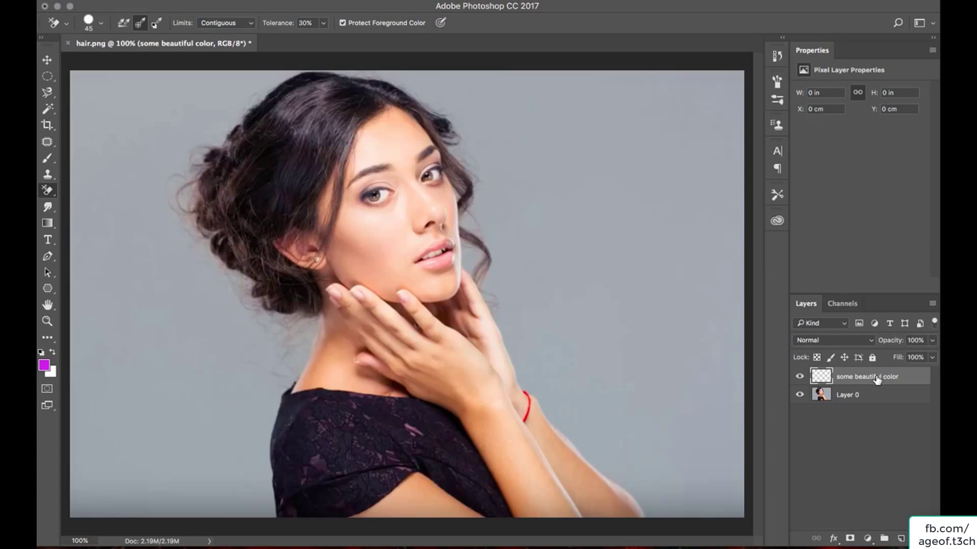
Move the "some beautiful color" layer below the portrait layer and rename the portrait layer "model".
left_click_drag(901, 377, 859, 400)
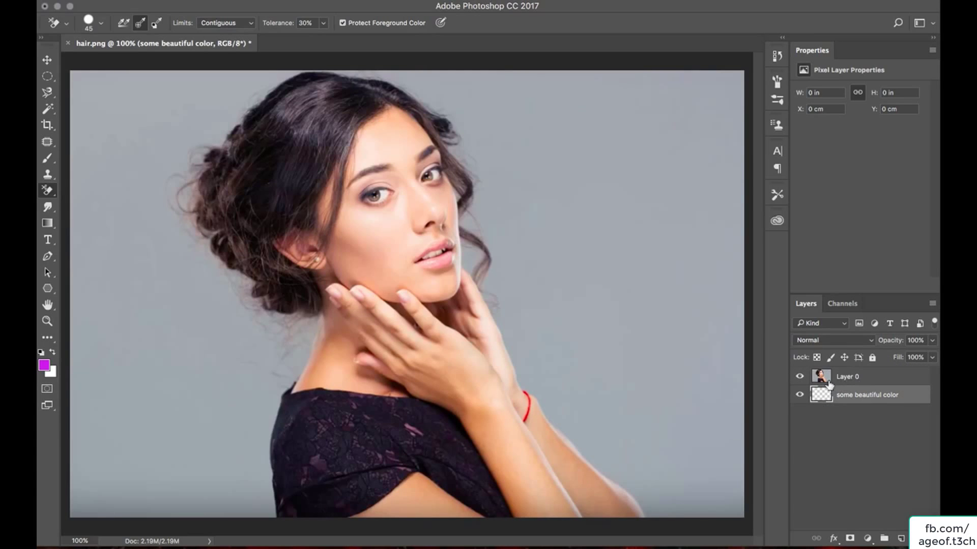
double_click(844, 377)
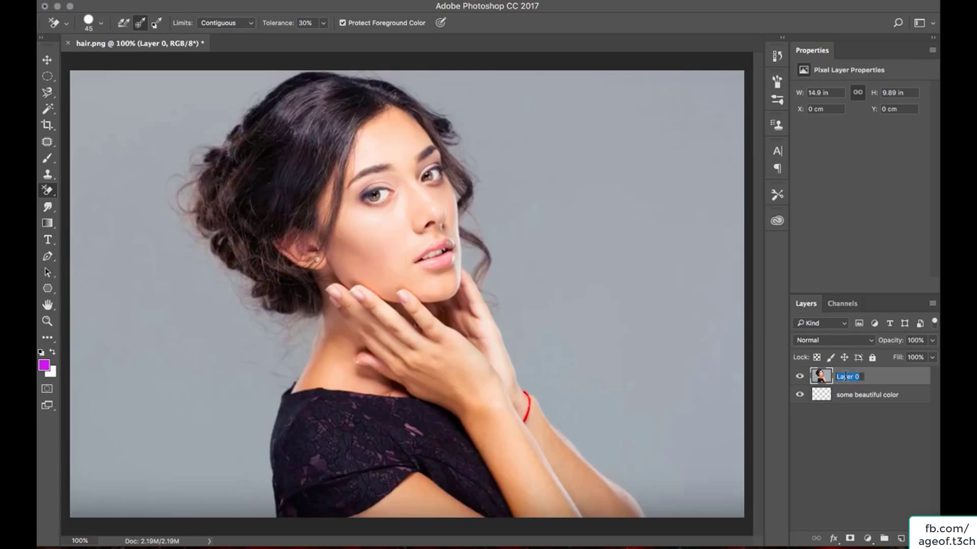
type("model")
key("Return")
Select the "some beautiful color" layer and set the foreground color to cyan, hex 27dded.
left_click(853, 401)
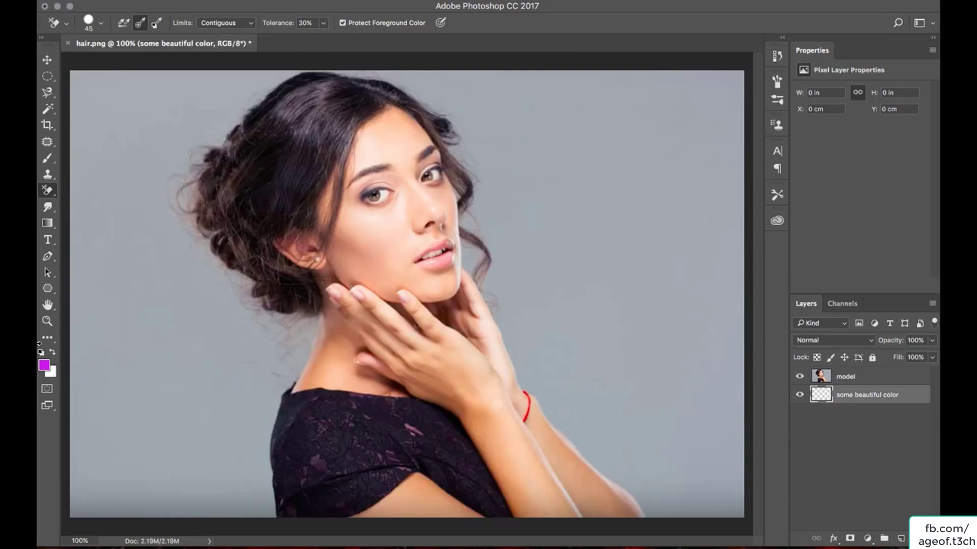
left_click(44, 366)
left_click(772, 201)
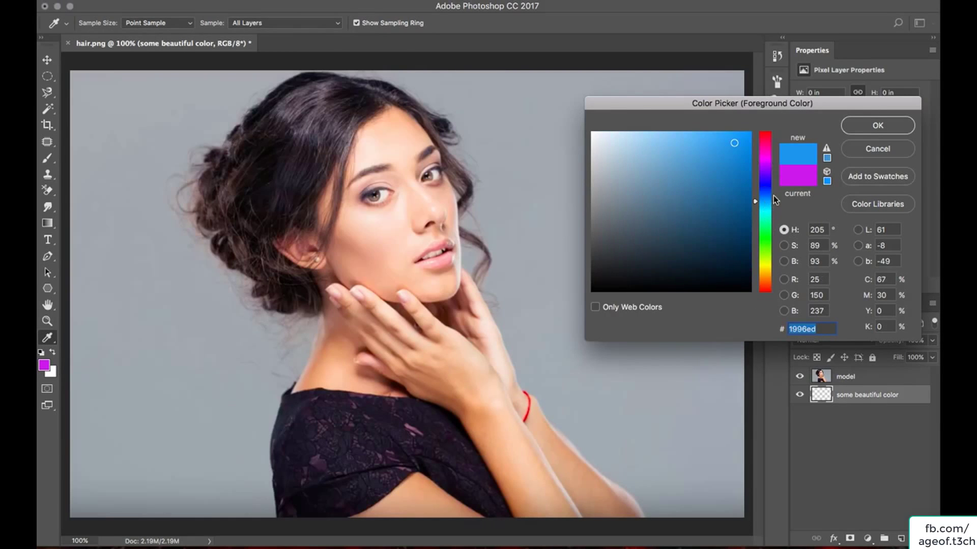
left_click_drag(736, 147, 741, 180)
left_click(767, 235)
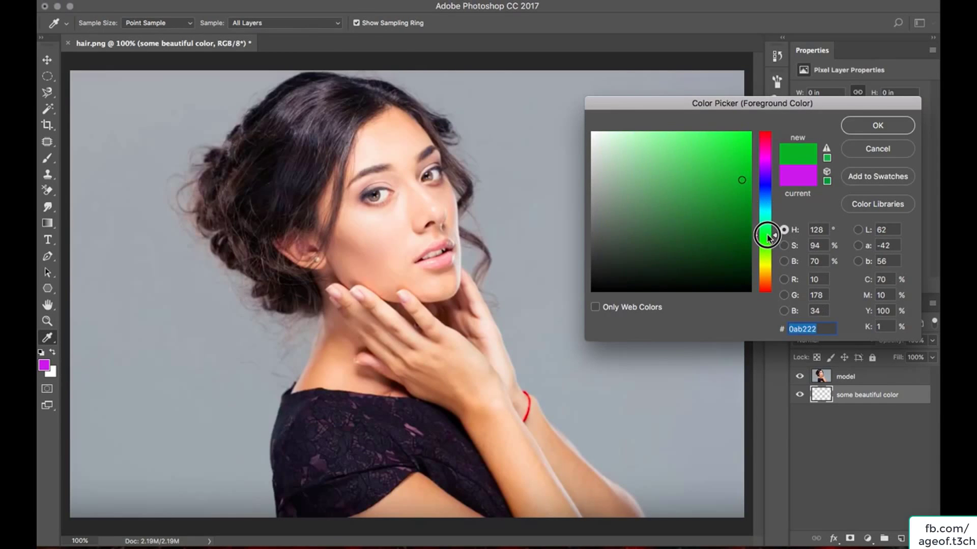
mouse_move(768, 237)
left_mouse_down()
mouse_move(769, 263)
mouse_move(766, 192)
mouse_move(765, 211)
left_mouse_up()
mouse_move(758, 152)
left_mouse_down()
mouse_move(762, 144)
mouse_move(702, 141)
left_mouse_up()
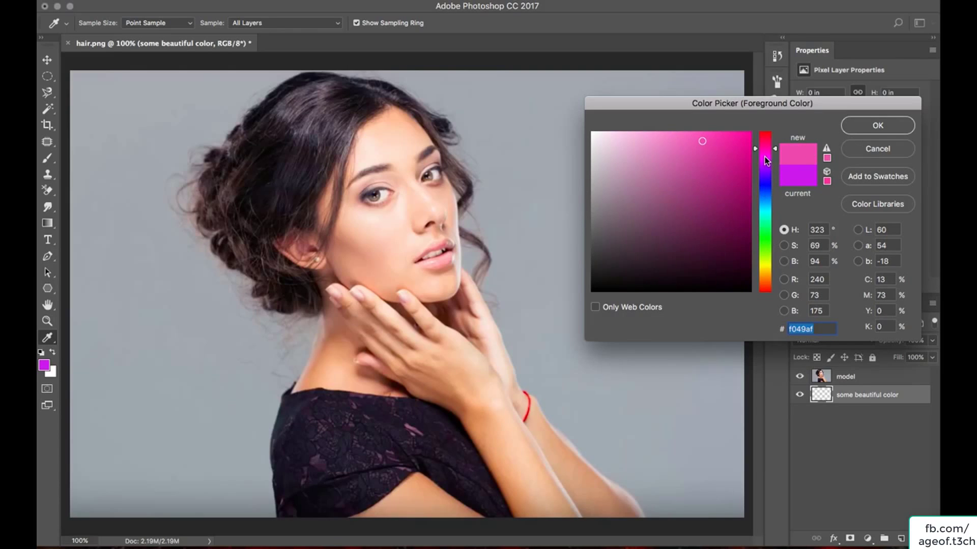
left_click_drag(765, 160, 767, 210)
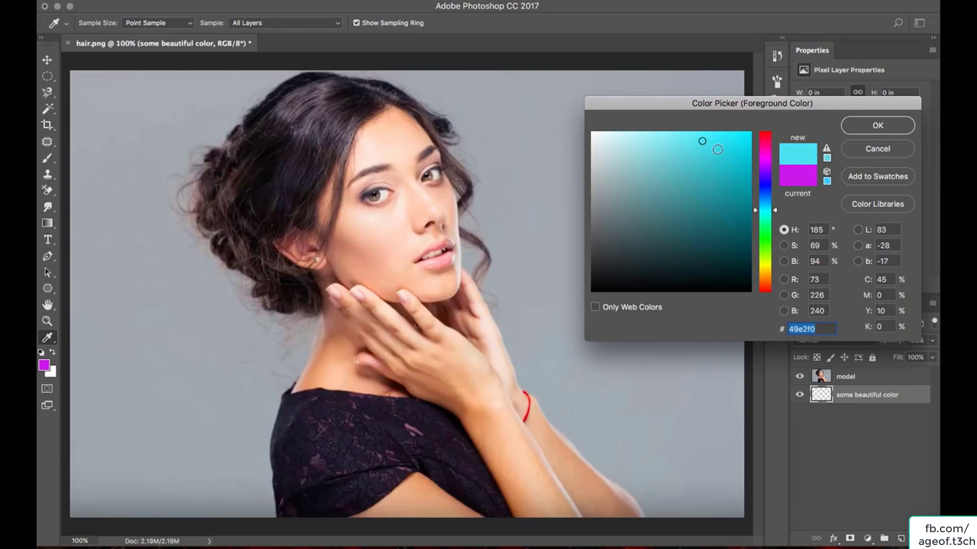
left_click(877, 126)
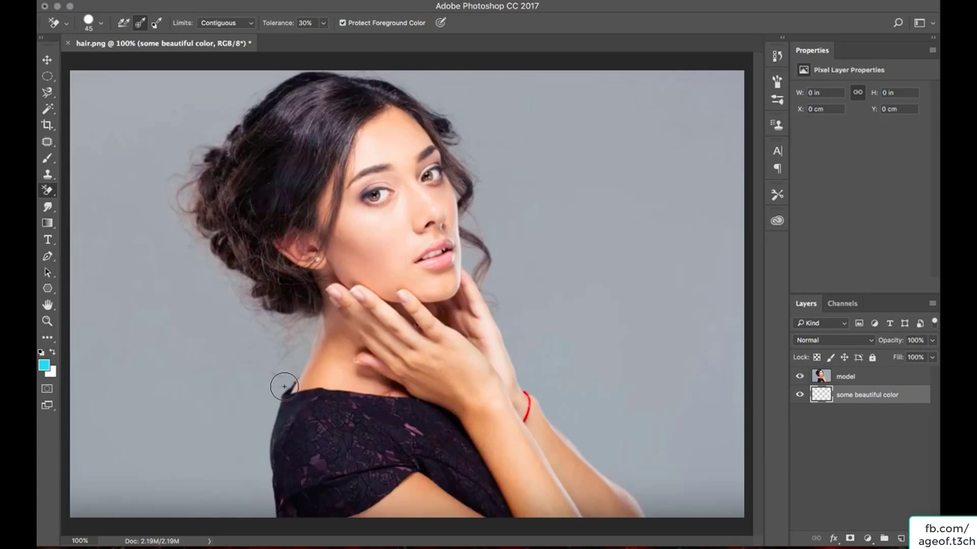
Set the foreground color to magenta, hex dd27ed, and fill the "some beautiful color" layer with it.
left_click(43, 366)
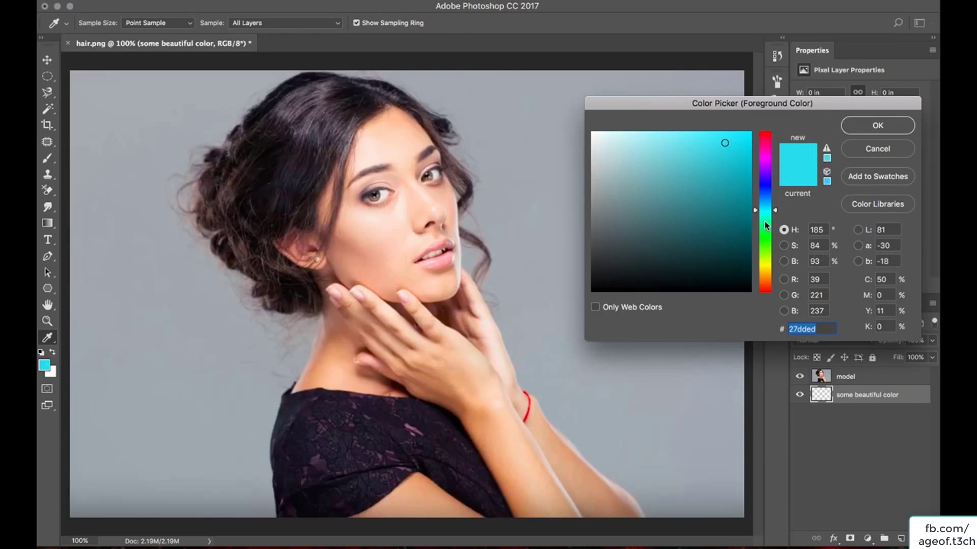
left_click_drag(766, 226, 772, 162)
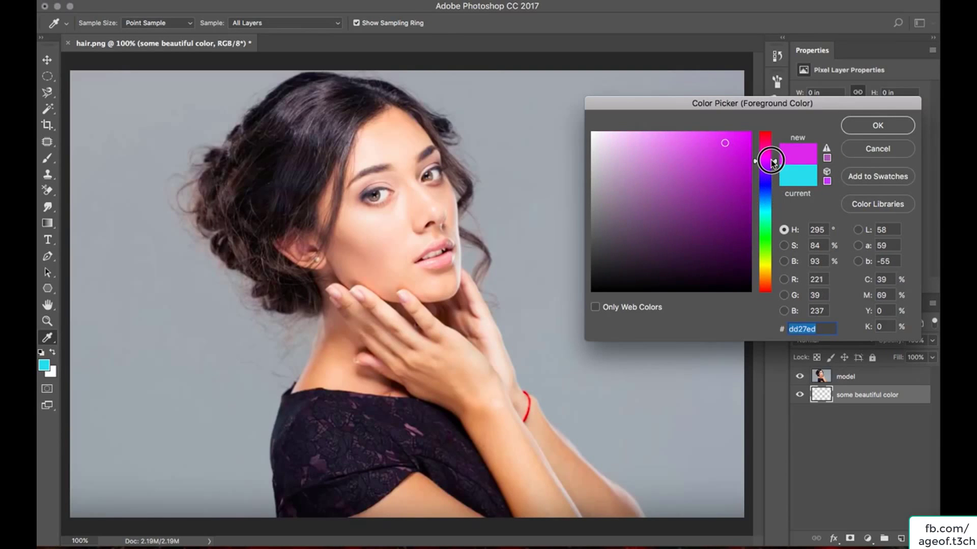
left_click(892, 131)
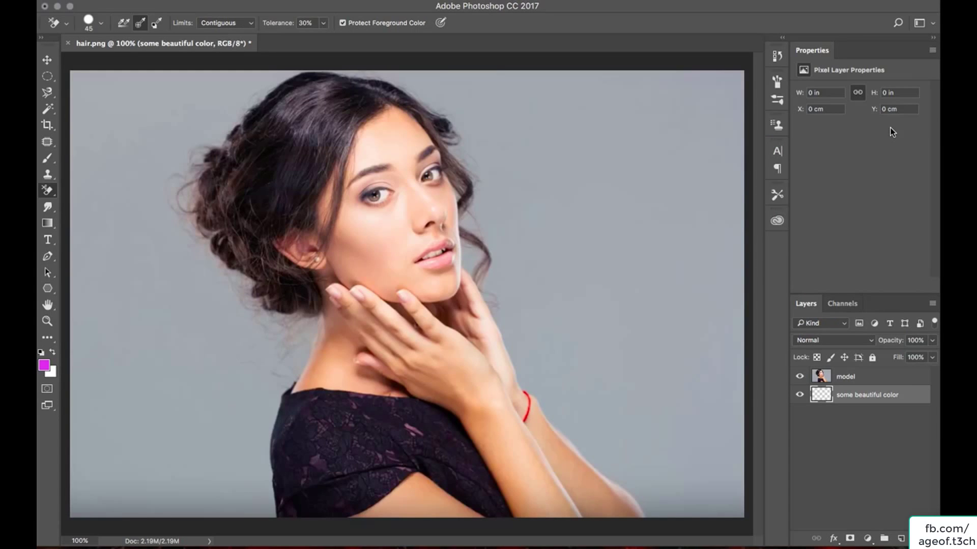
key("alt+BackSpace")
Shrink and enlarge the Background Eraser's brush several times, finishing at a size of 100 px.
left_click(47, 193)
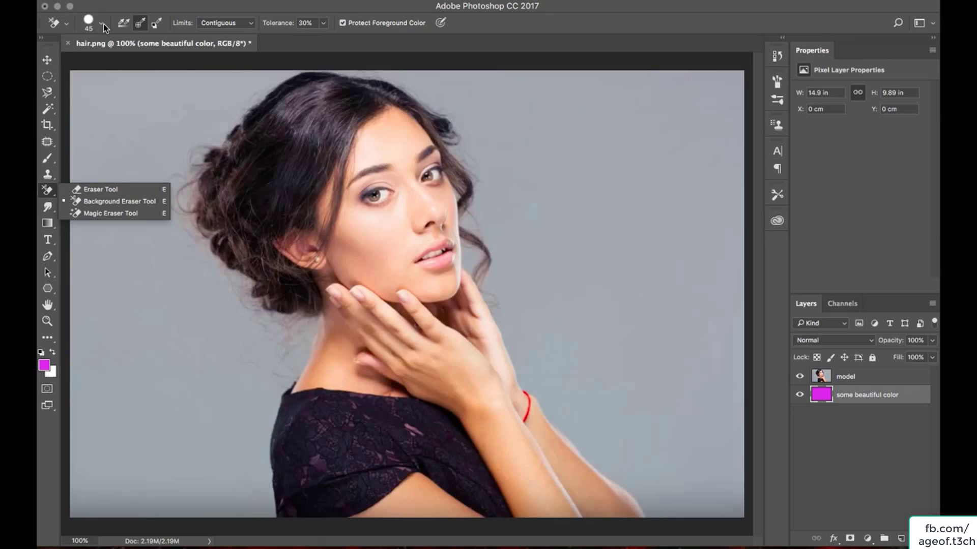
left_click(106, 7)
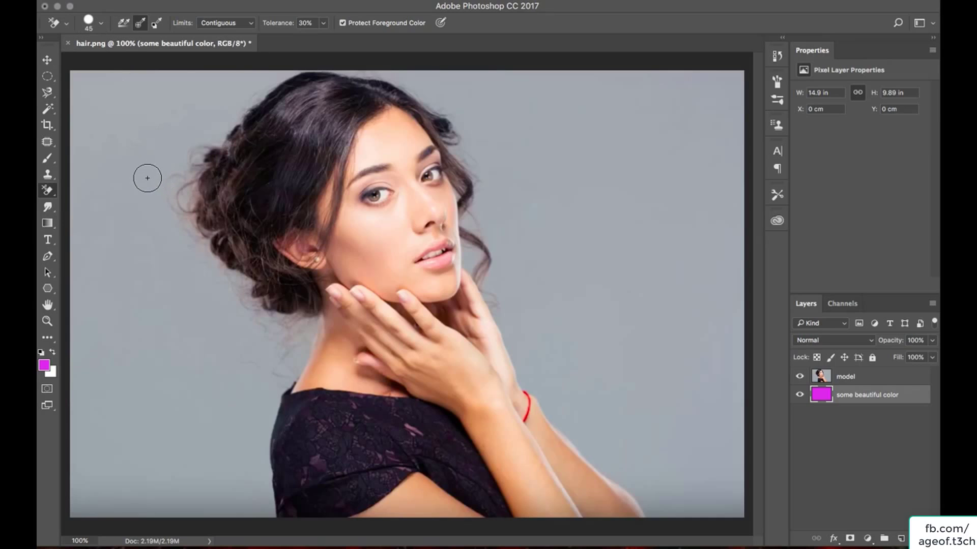
key("bracketleft")
key("bracketright")
key("bracketright")
key("bracketright")
key("bracketright")
key("bracketleft")
key("bracketleft")
key("bracketleft")
key("bracketleft")
key("bracketright")
key("bracketleft")
key("bracketleft")
key("bracketleft")
key("bracketleft")
key("bracketright")
key("bracketright")
key("bracketright")
key("bracketright")
key("bracketright")
key("bracketright")
key("bracketright")
key("bracketright")
key("bracketright")
key("bracketright")
key("bracketright")
Examine the Background Eraser's brush size, hardness and spacing settings from both the tool options and the canvas.
left_click(89, 23)
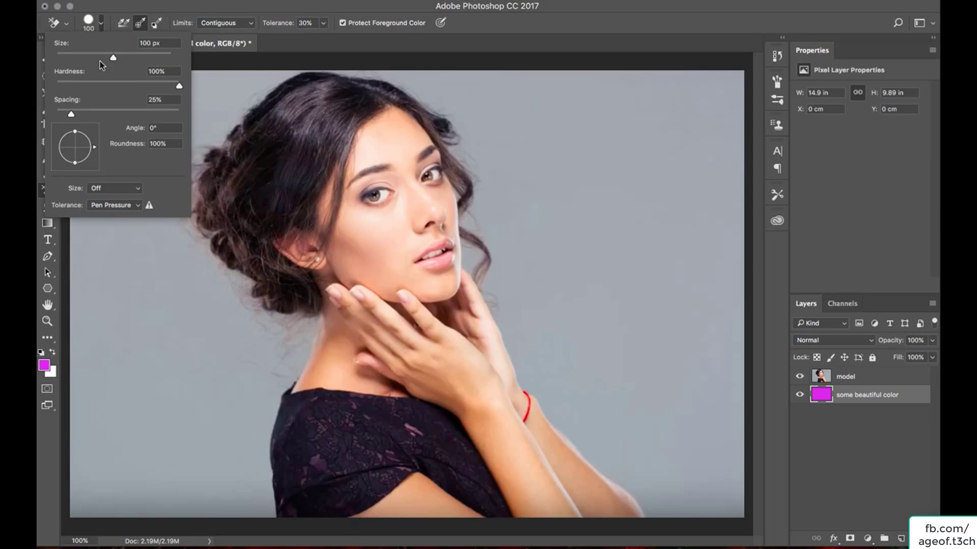
right_click(172, 274)
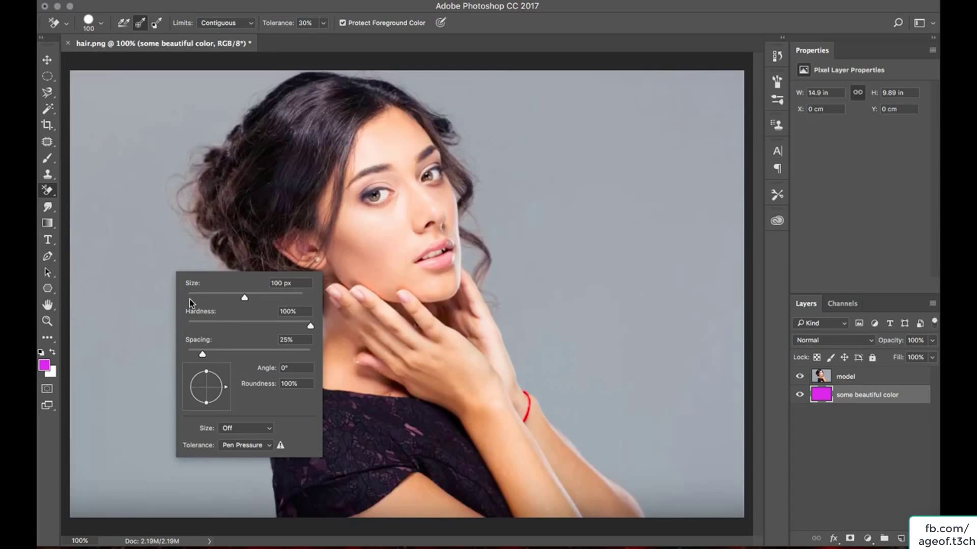
left_click(512, 39)
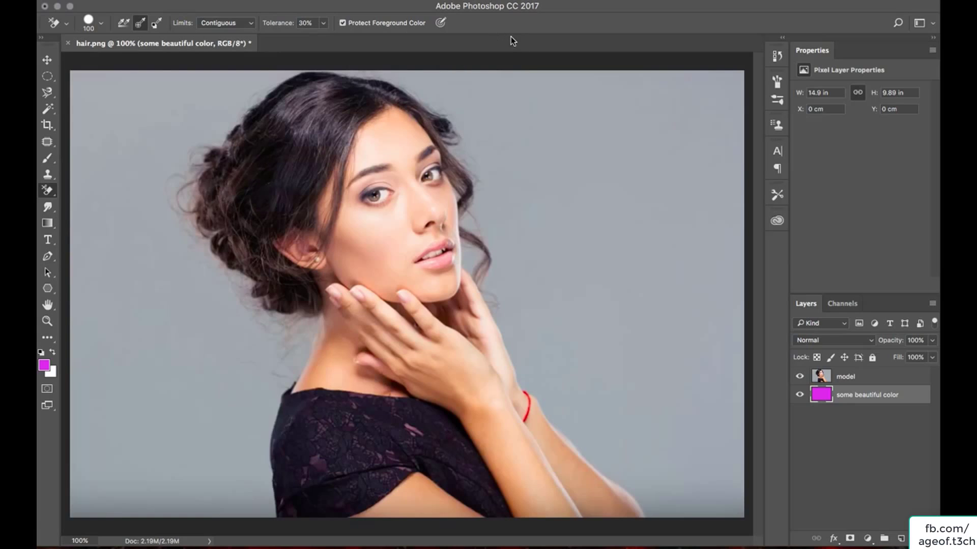
Set the Background Eraser's tolerance to 9% and make the "model" layer active for erasing.
left_click(135, 27)
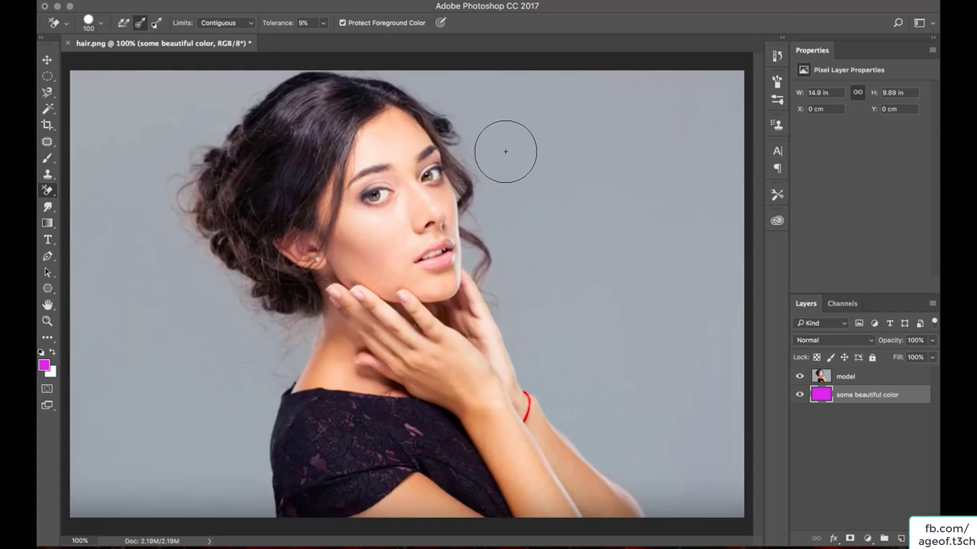
left_click(125, 106)
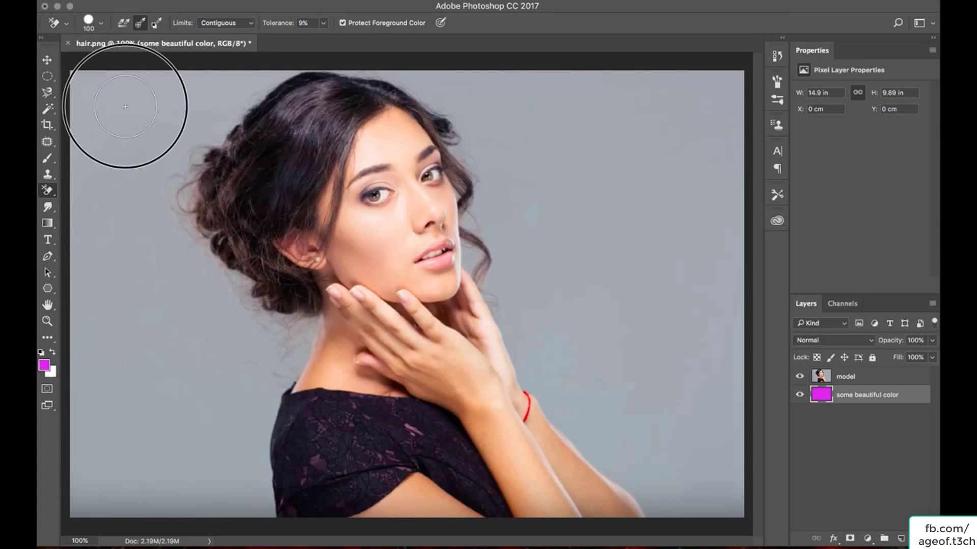
mouse_move(125, 106)
left_mouse_down()
mouse_move(149, 132)
mouse_move(202, 109)
left_mouse_up()
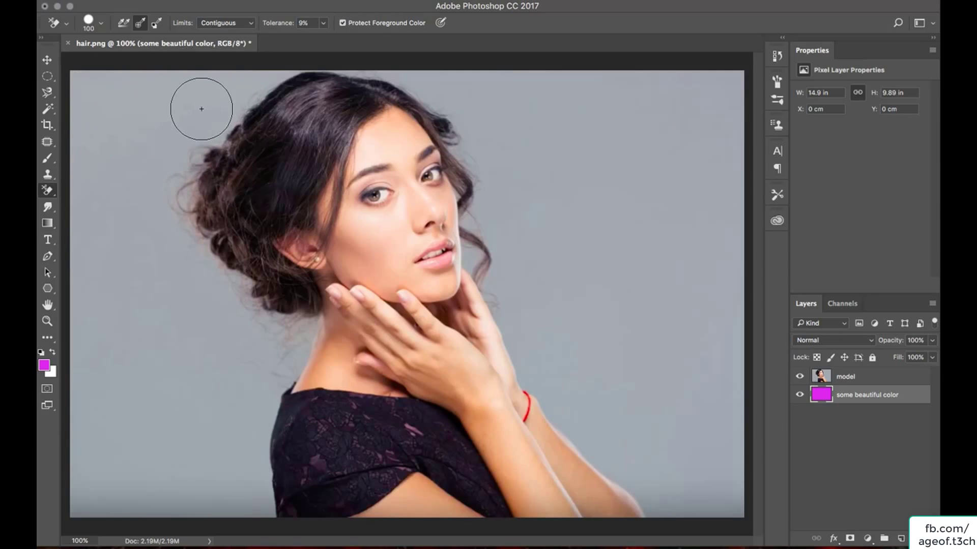
left_click(851, 381)
Test erasing the grey backdrop beside the hair bun at 9% and at 70% tolerance, undoing each stroke.
mouse_move(121, 111)
left_mouse_down()
mouse_move(177, 199)
mouse_move(212, 204)
mouse_move(197, 234)
mouse_move(234, 284)
mouse_move(239, 310)
mouse_move(279, 336)
mouse_move(286, 316)
mouse_move(280, 324)
mouse_move(248, 286)
mouse_move(224, 240)
mouse_move(193, 305)
mouse_move(171, 218)
mouse_move(285, 321)
mouse_move(277, 342)
mouse_move(255, 325)
mouse_move(236, 245)
mouse_move(211, 238)
left_mouse_up()
key("super+z")
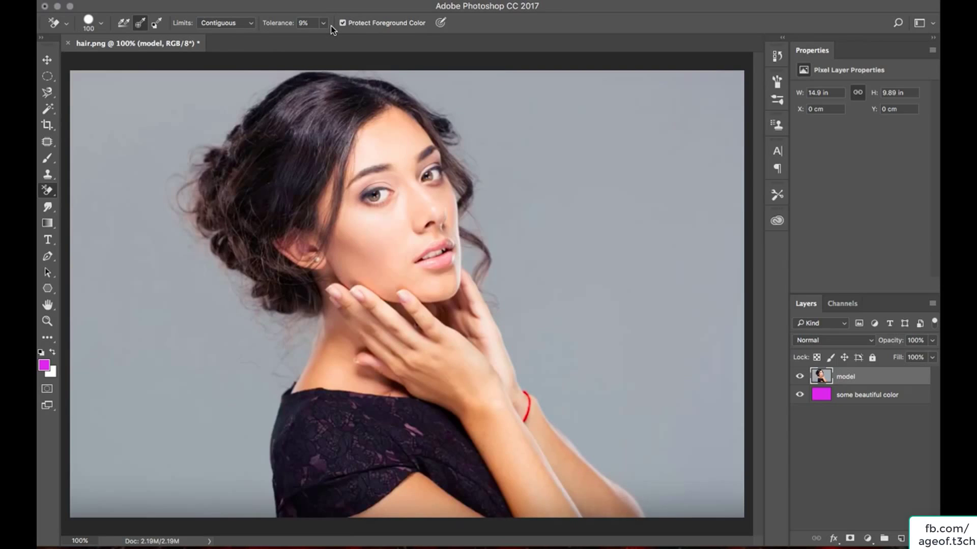
left_click(305, 23)
type("70")
mouse_move(140, 132)
left_mouse_down()
mouse_move(217, 212)
mouse_move(213, 241)
mouse_move(288, 356)
mouse_move(315, 345)
mouse_move(312, 353)
mouse_move(334, 373)
mouse_move(336, 356)
mouse_move(286, 372)
left_mouse_up()
key("super+z")
Set the tolerance to 30% and erase the grey backdrop around the model's hair, face, neck and hands.
left_click(307, 23)
type("30")
left_click(137, 106)
mouse_move(137, 105)
left_mouse_down()
mouse_move(167, 163)
mouse_move(184, 169)
mouse_move(187, 215)
mouse_move(178, 202)
mouse_move(215, 274)
mouse_move(193, 264)
mouse_move(240, 313)
left_mouse_up()
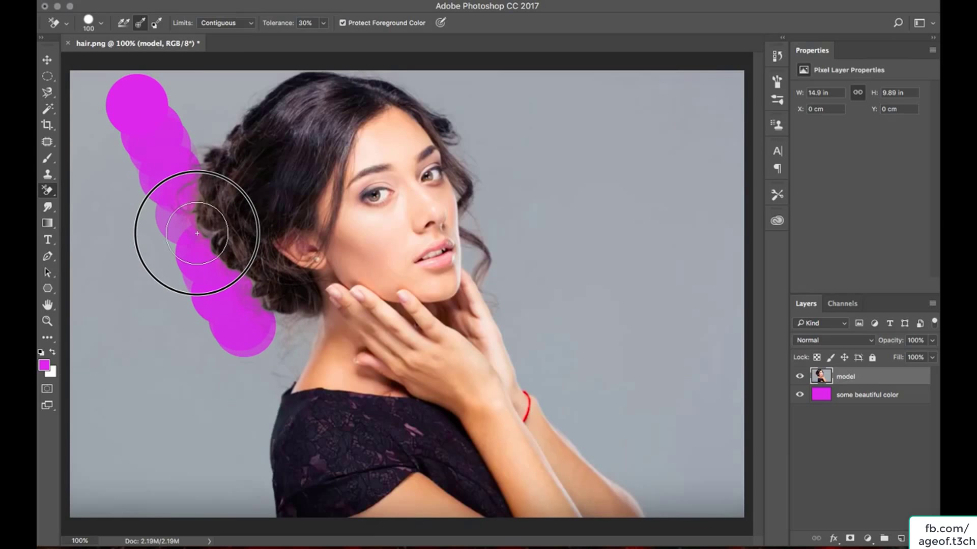
left_click(217, 133)
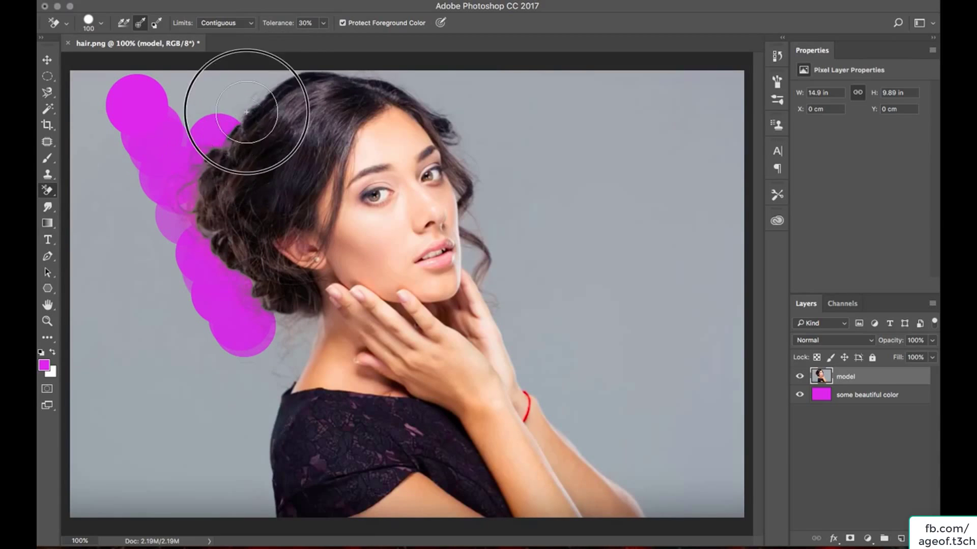
mouse_move(246, 112)
left_mouse_down()
mouse_move(273, 96)
mouse_move(190, 209)
mouse_move(218, 298)
mouse_move(279, 346)
mouse_move(302, 319)
mouse_move(282, 355)
mouse_move(292, 363)
mouse_move(298, 320)
mouse_move(265, 401)
mouse_move(314, 367)
mouse_move(326, 323)
mouse_move(310, 334)
mouse_move(312, 308)
mouse_move(300, 371)
mouse_move(222, 436)
mouse_move(263, 394)
mouse_move(270, 337)
mouse_move(198, 406)
mouse_move(256, 341)
mouse_move(231, 251)
mouse_move(226, 114)
mouse_move(302, 76)
mouse_move(427, 81)
mouse_move(384, 89)
mouse_move(371, 81)
mouse_move(423, 93)
mouse_move(461, 136)
mouse_move(536, 309)
mouse_move(495, 283)
mouse_move(463, 238)
mouse_move(466, 266)
mouse_move(463, 185)
mouse_move(480, 127)
mouse_move(470, 98)
mouse_move(495, 188)
mouse_move(438, 220)
mouse_move(437, 266)
mouse_move(449, 232)
mouse_move(506, 336)
mouse_move(492, 318)
mouse_move(525, 297)
mouse_move(519, 364)
mouse_move(548, 272)
mouse_move(562, 311)
mouse_move(635, 286)
mouse_move(559, 303)
mouse_move(564, 283)
mouse_move(587, 300)
mouse_move(529, 278)
mouse_move(533, 263)
mouse_move(500, 349)
left_mouse_up()
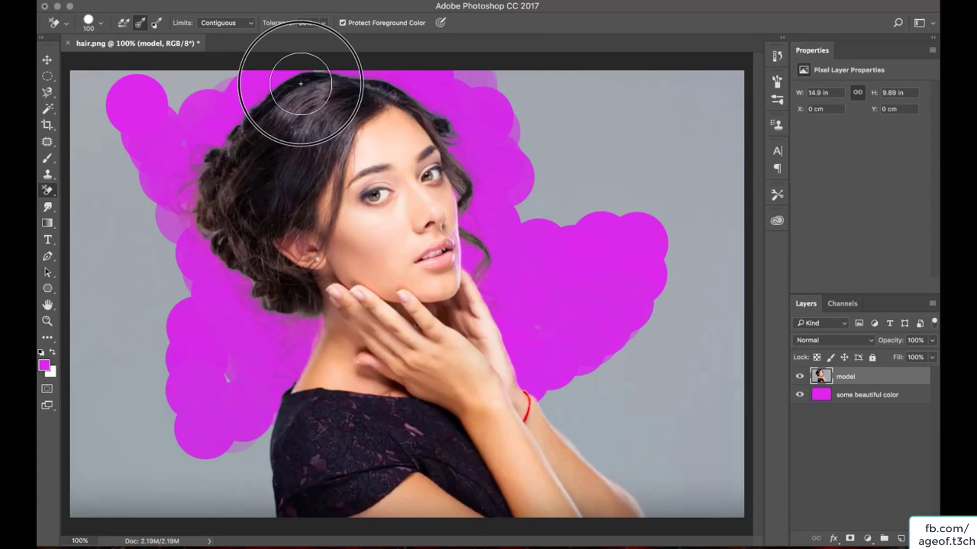
mouse_move(300, 84)
left_mouse_down()
mouse_move(218, 83)
mouse_move(192, 258)
mouse_move(288, 339)
mouse_move(229, 375)
mouse_move(221, 351)
left_mouse_up()
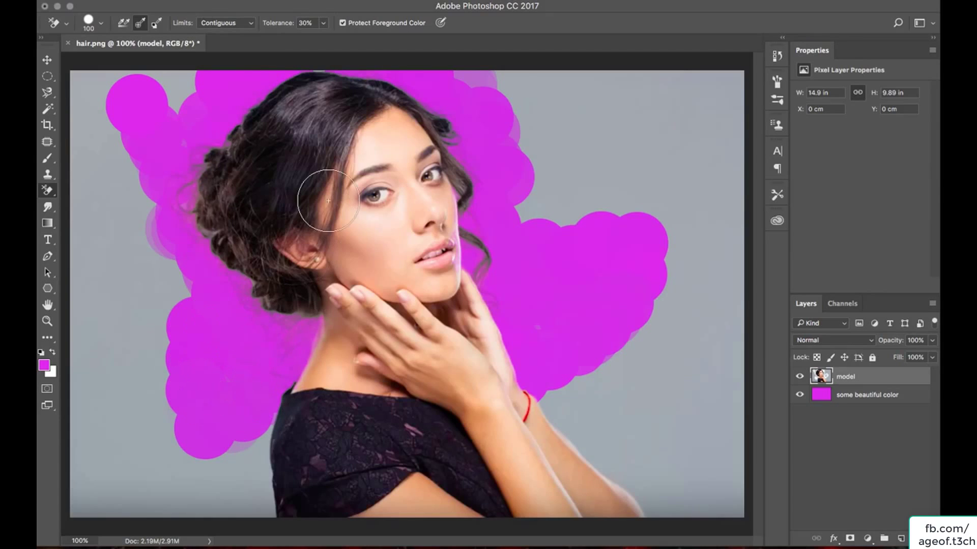
Hide the "some beautiful color" layer and select the leftover grey area behind the hair bun with the Magic Wand.
left_click(800, 396)
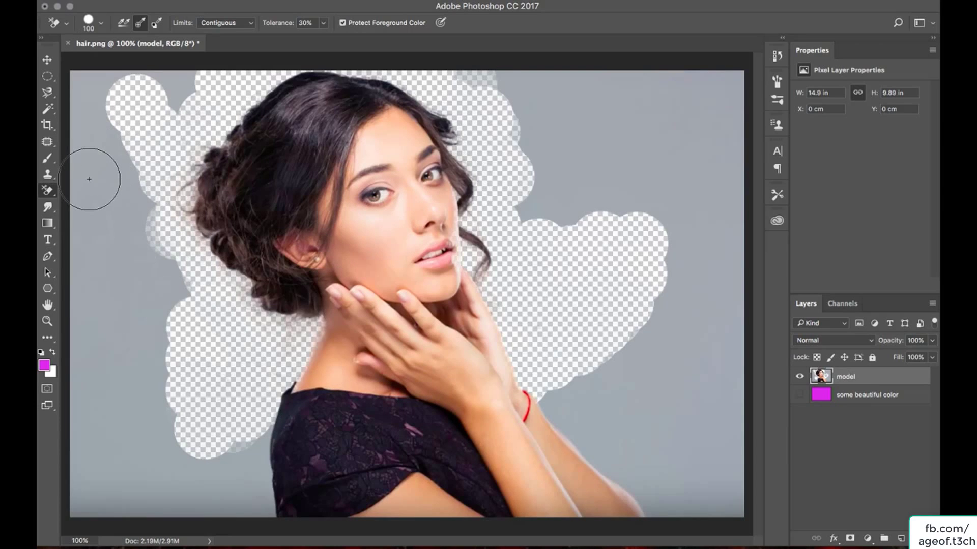
left_click_drag(48, 109, 87, 121)
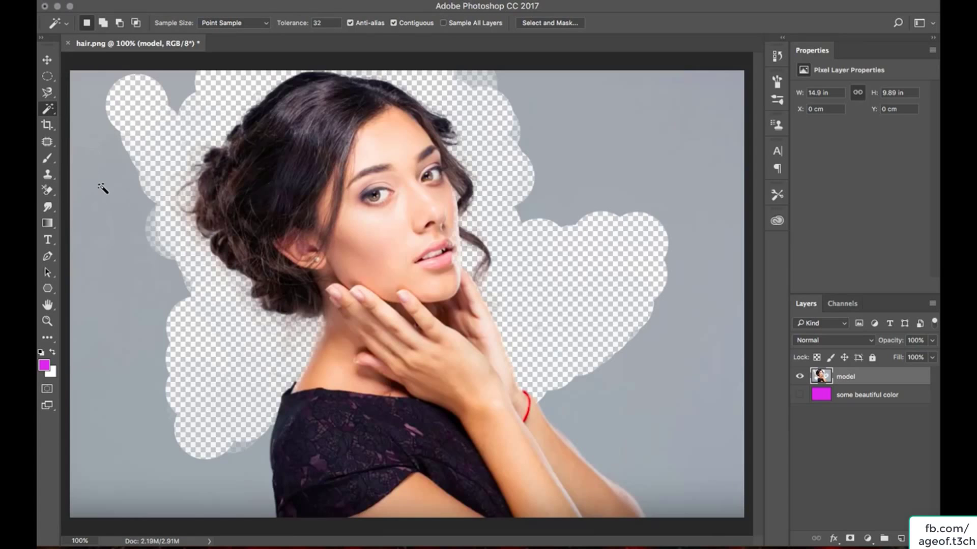
left_click(102, 189)
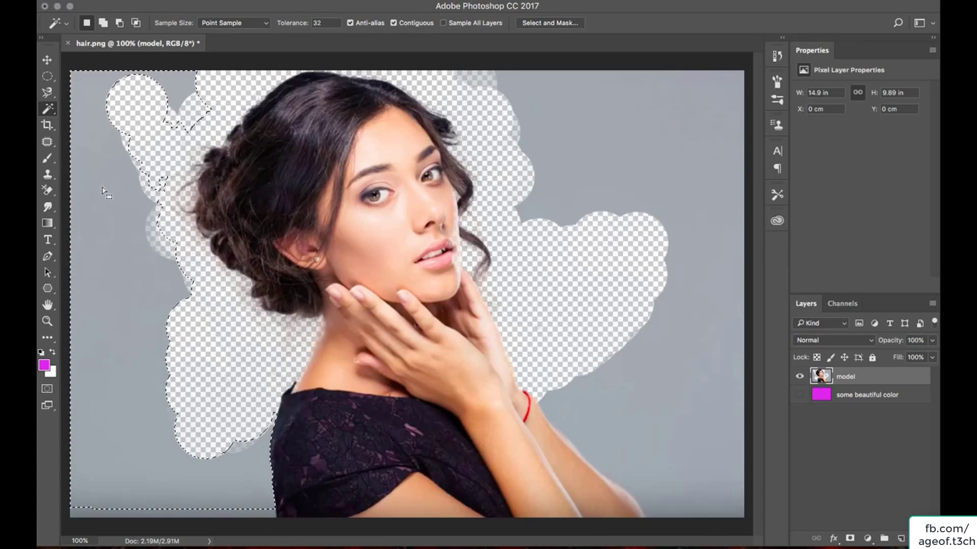
Clear the selection and remove the large remaining grey areas on both sides of the model with the Magic Eraser.
left_click_drag(43, 193, 45, 196)
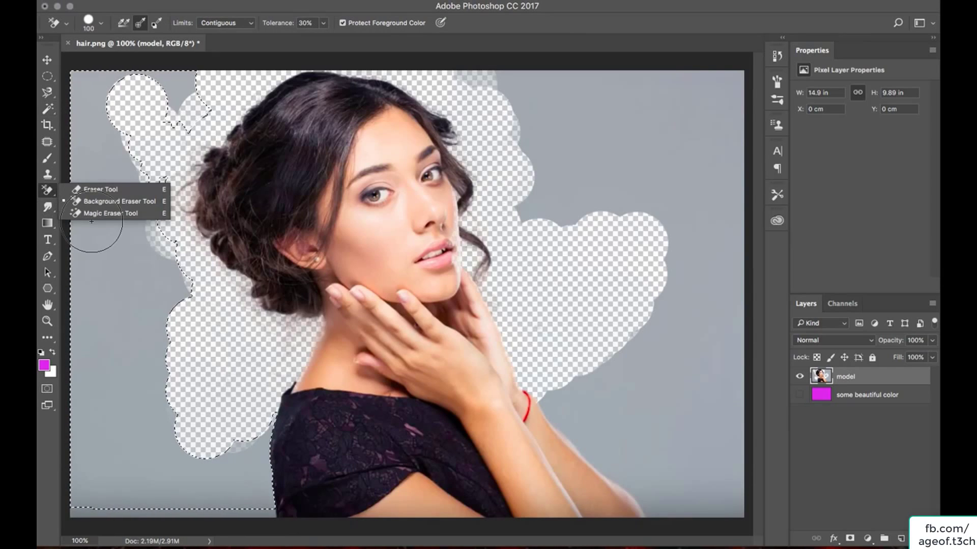
left_click_drag(92, 221, 96, 210)
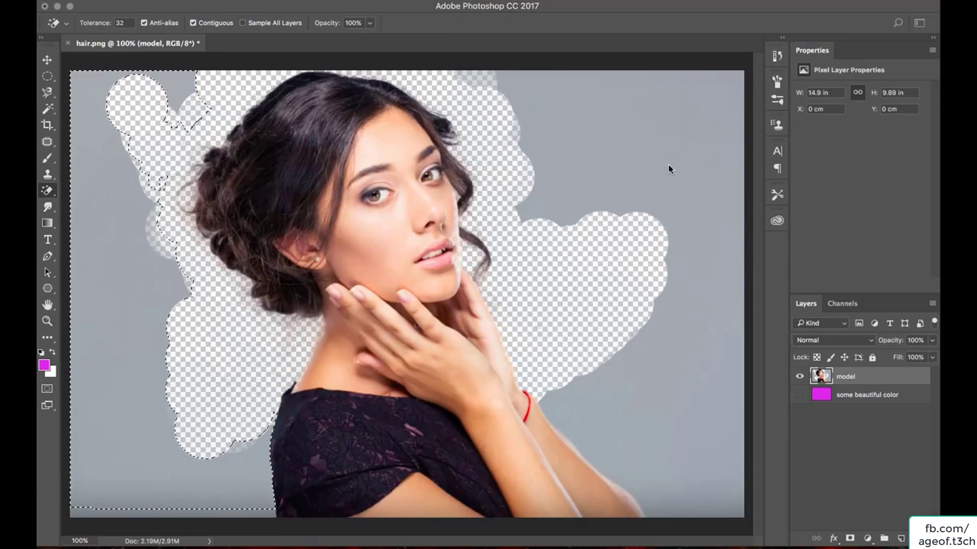
key("super+d")
left_click(672, 169)
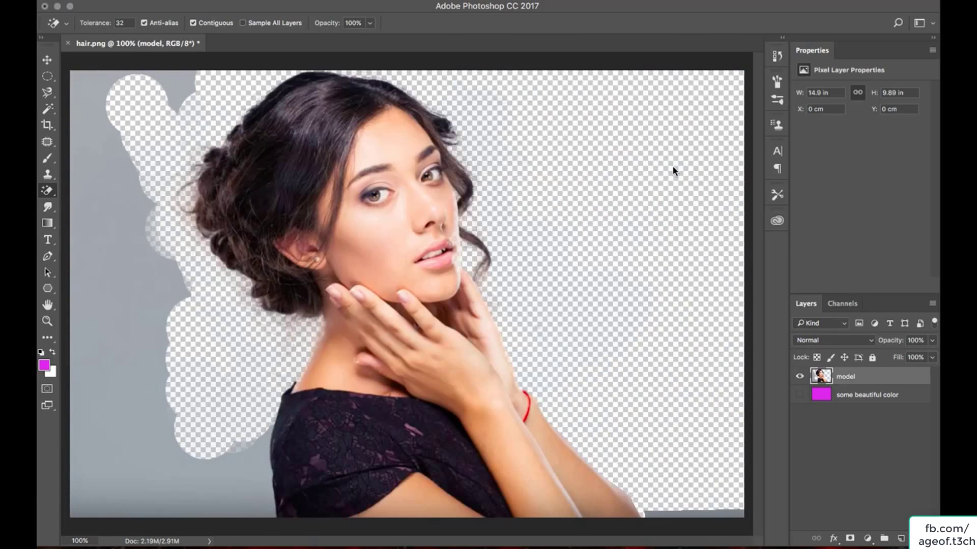
left_click(232, 481)
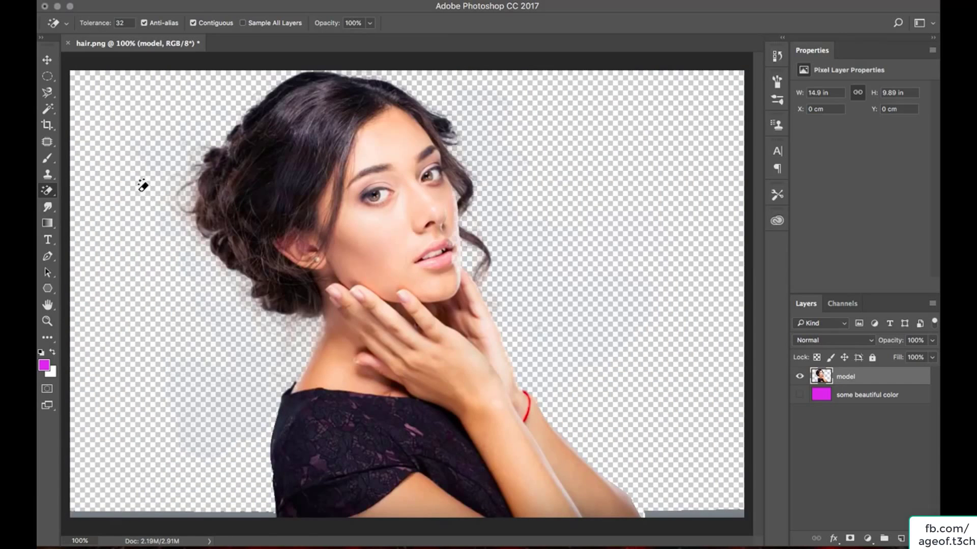
Show the "some beautiful color" layer again and erase the thin grey strip along the image's lower edge behind the model's back.
left_click(800, 395)
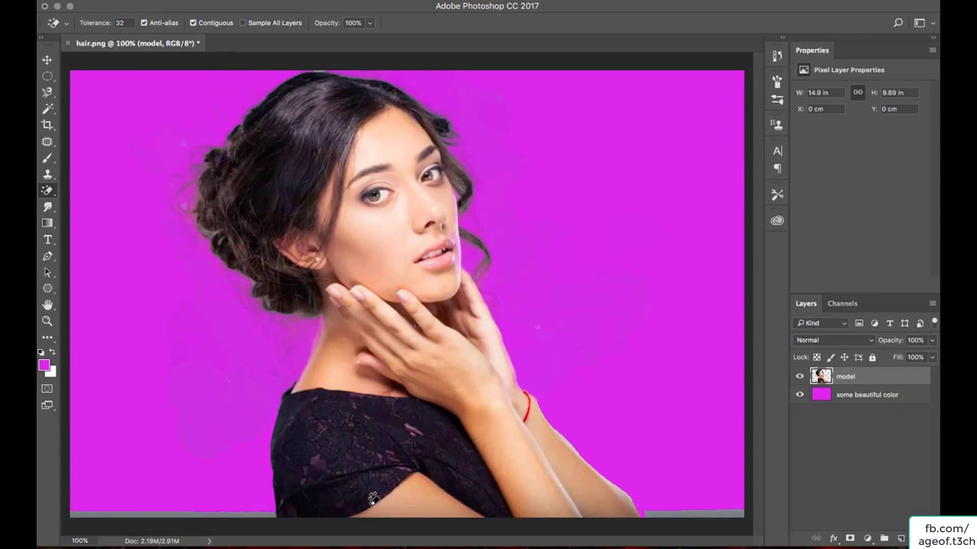
left_click(236, 516)
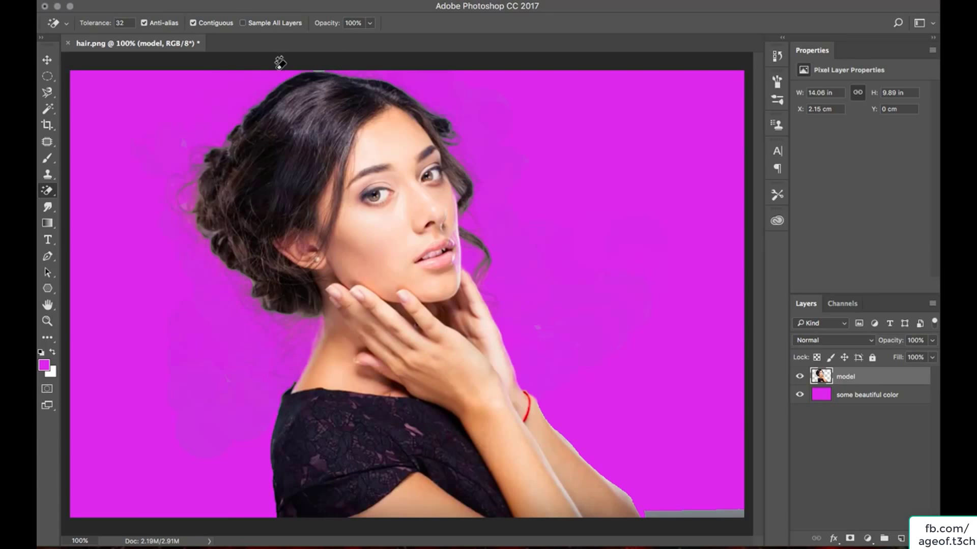
left_click_drag(47, 192, 124, 199)
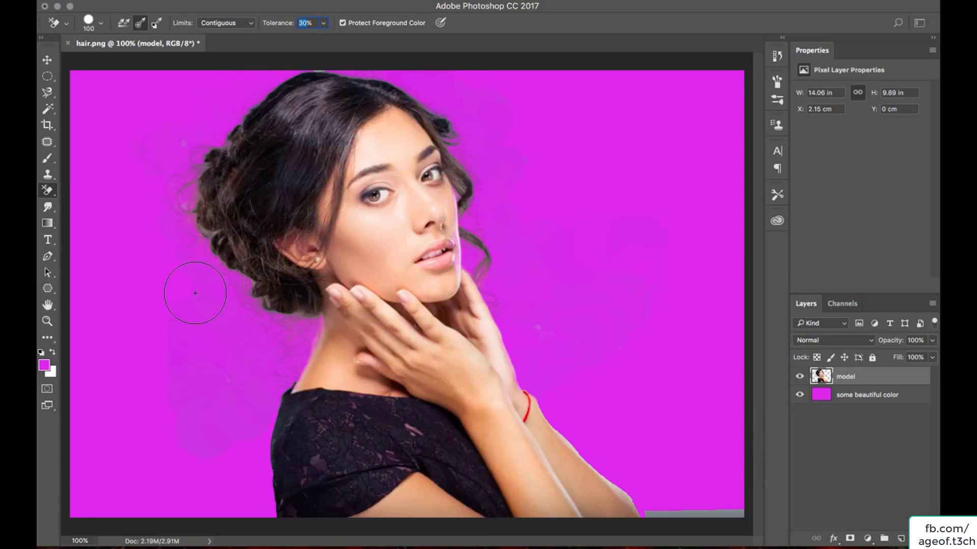
left_click(47, 59)
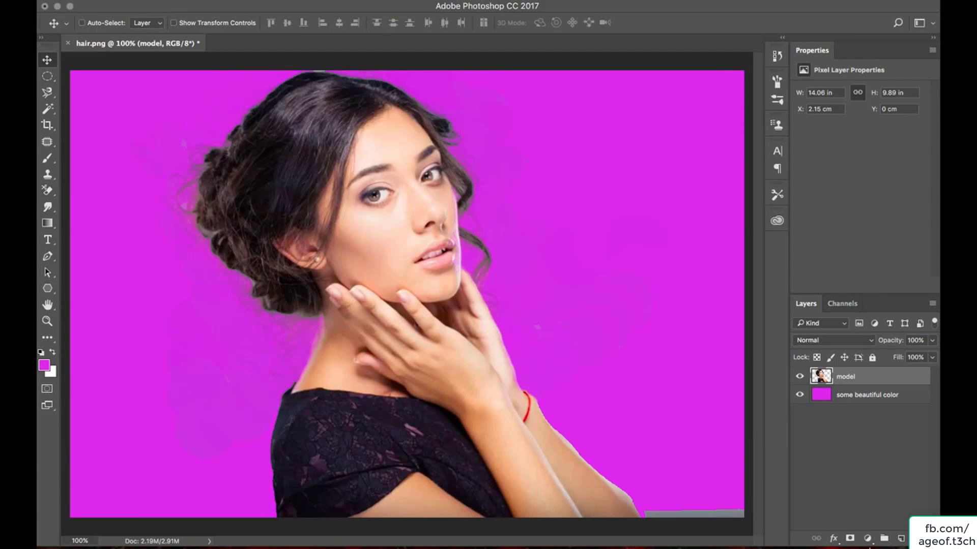
right_click(744, 516)
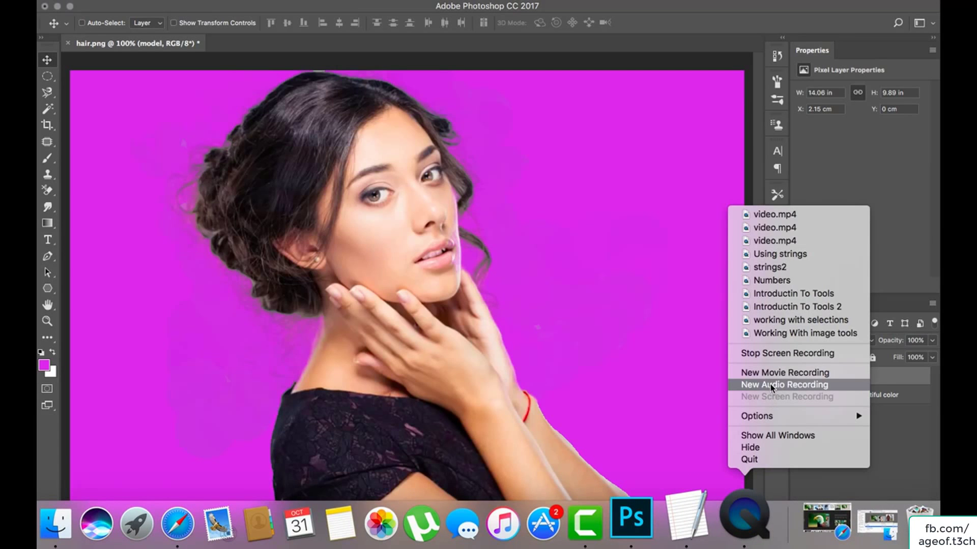
left_click(771, 355)
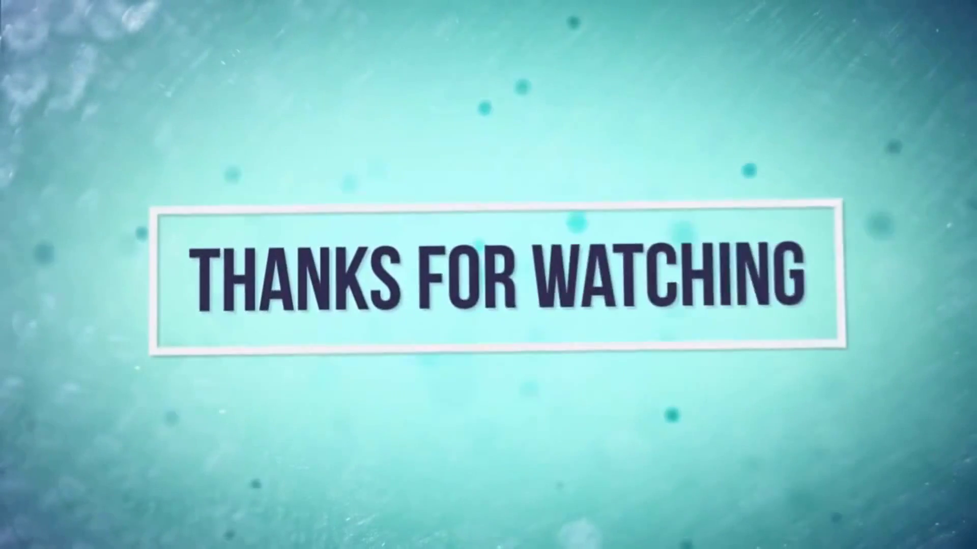